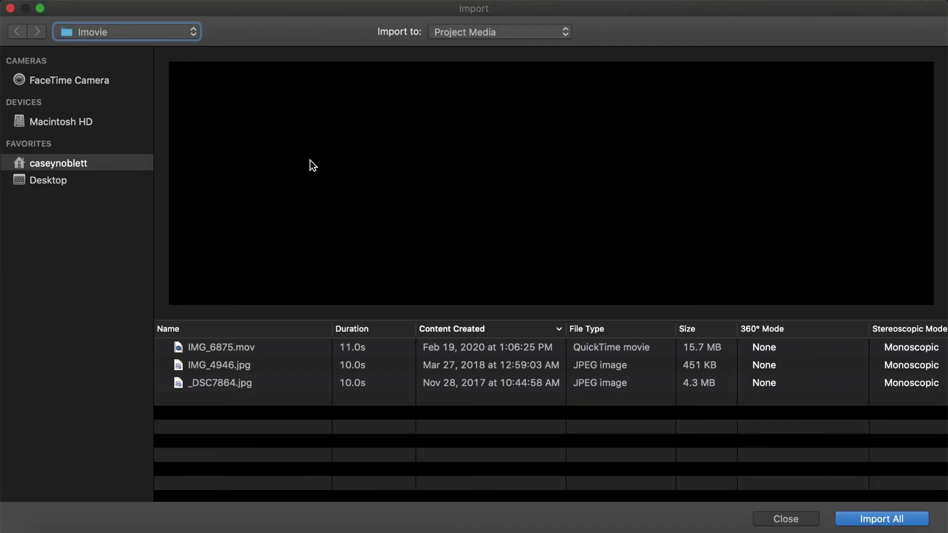
Select all three files in the Imovie folder, starting with the stage dance video, and import them.
click(245, 348)
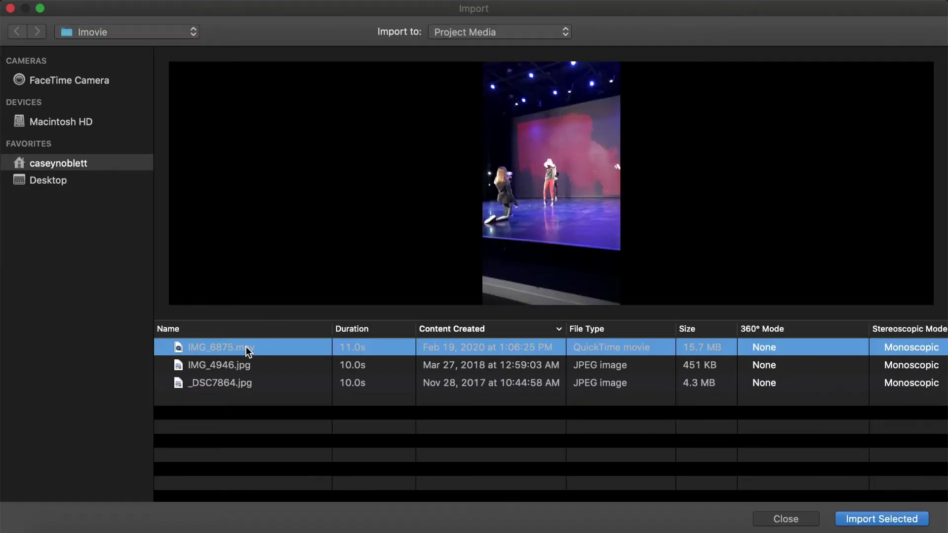
shift+click(249, 386)
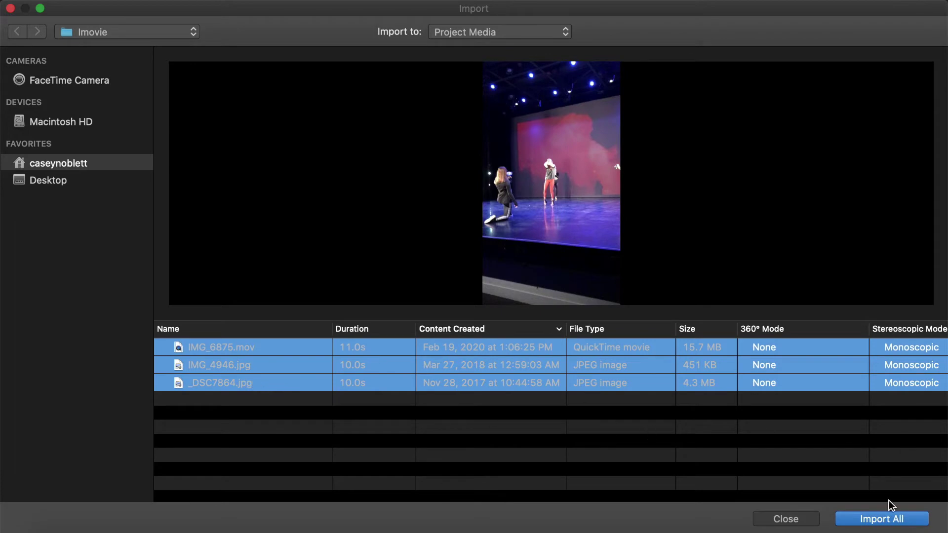
click(889, 519)
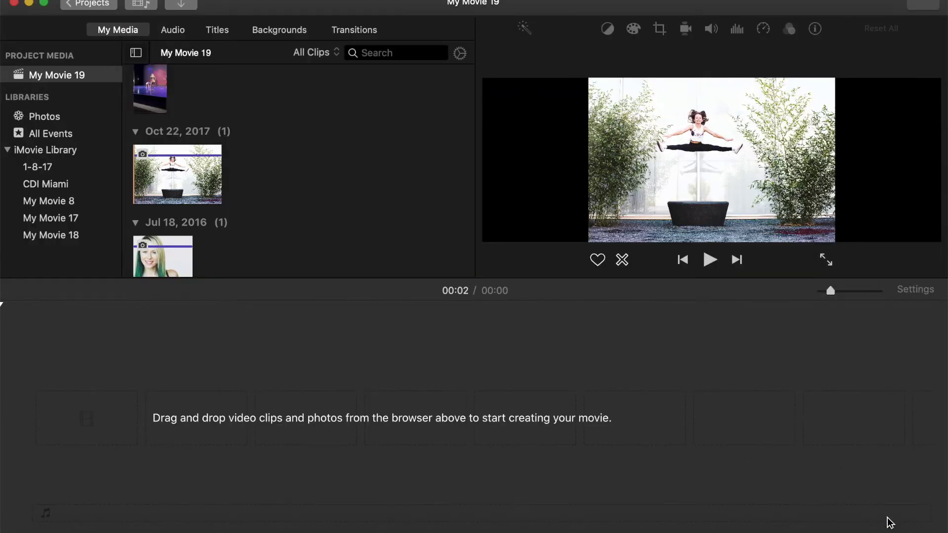
Place the Oct 22, 2017 split-jump dancer photo first on the timeline and zoom the timeline.
drag(187, 170, 48, 434)
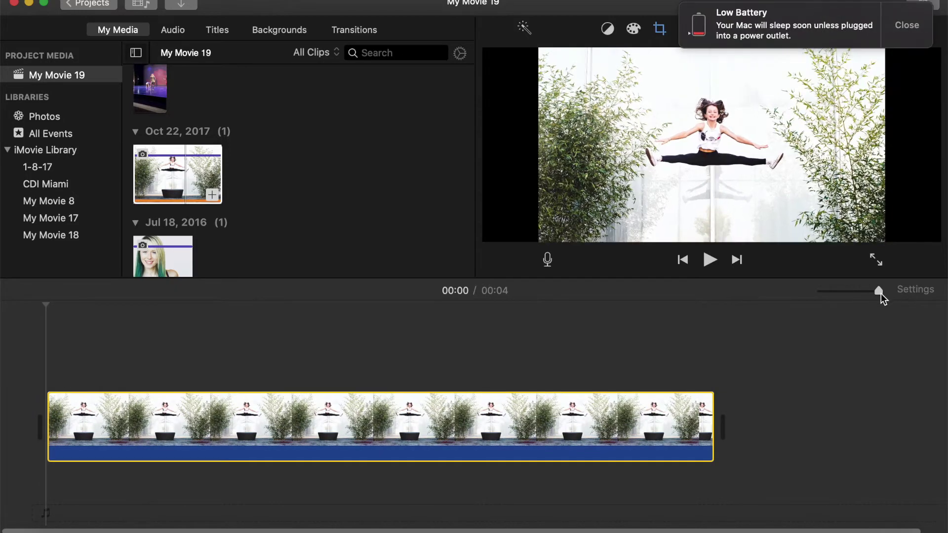
drag(878, 291, 856, 292)
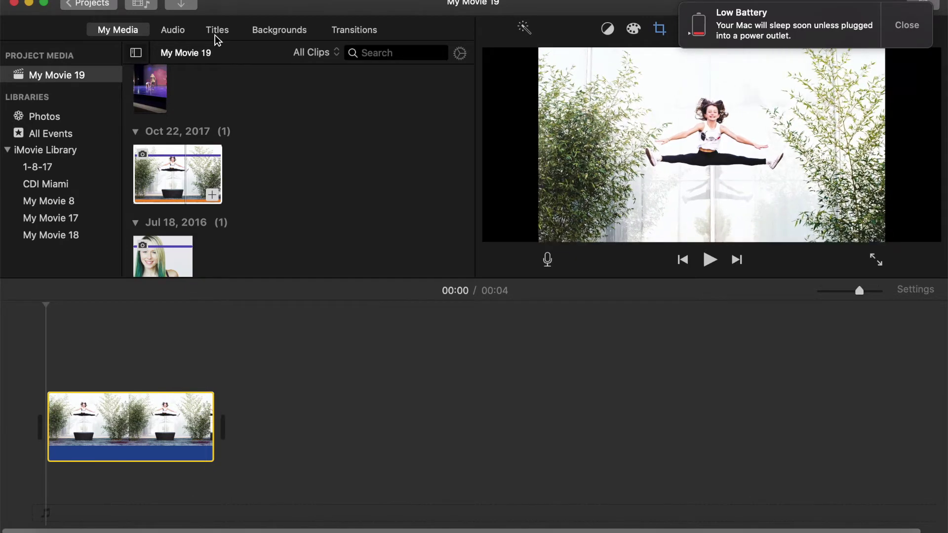
click(219, 31)
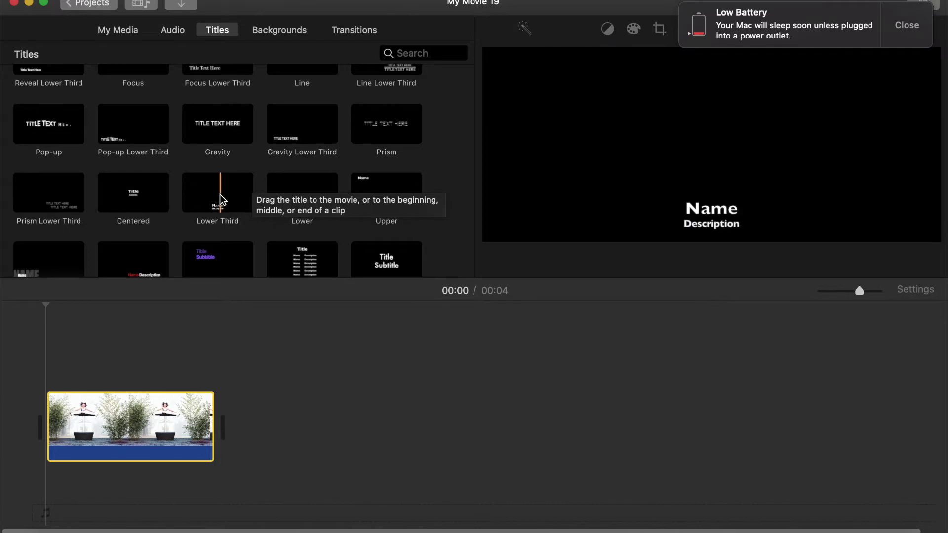
Add a Lower Third title over the photo with the dancer's first name in capitals and her surname below.
drag(221, 194, 45, 375)
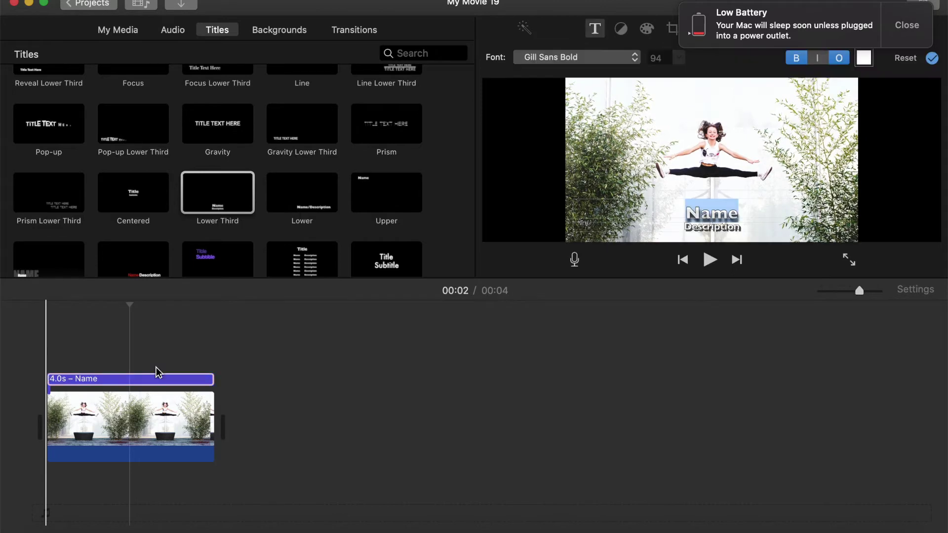
click(169, 378)
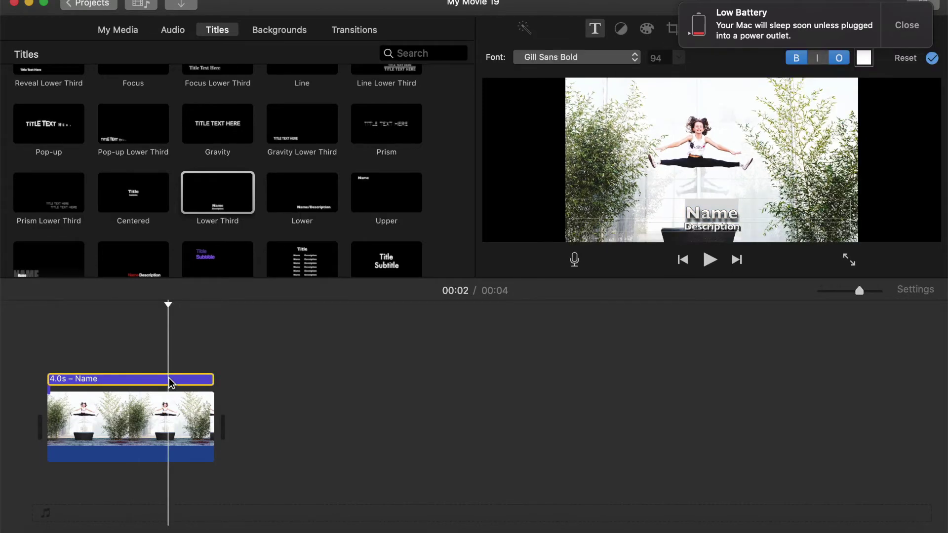
double_click(736, 211)
key(BackSpace)
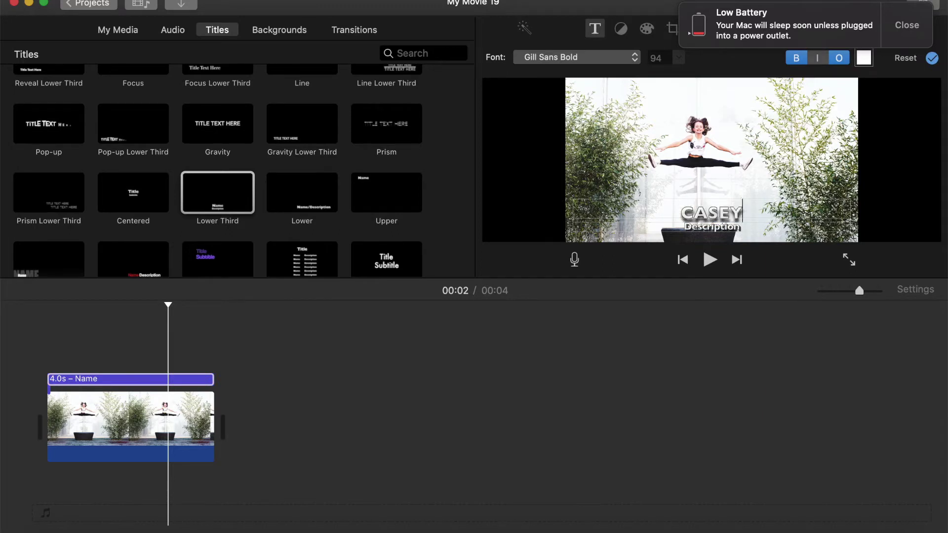
click(737, 227)
drag(743, 226, 679, 226)
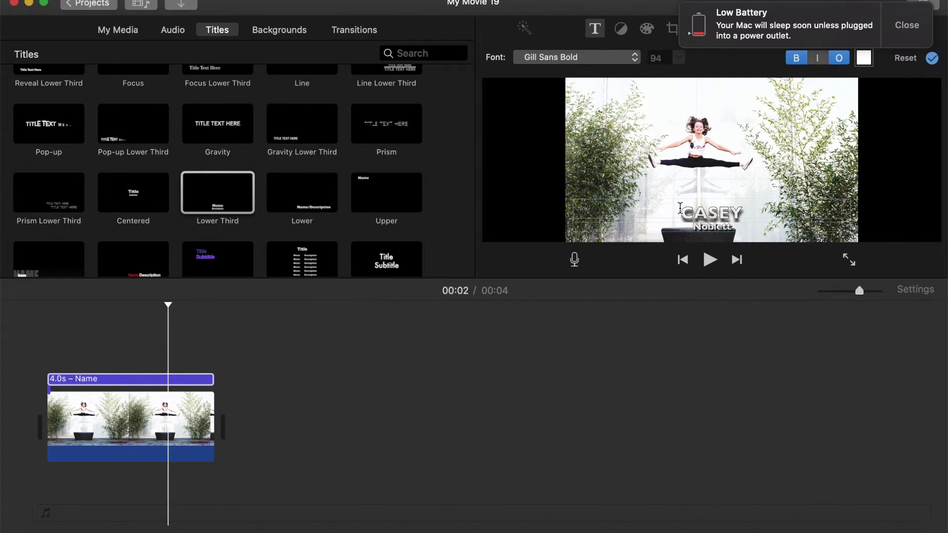
Make the title's first-name line black and preview the result.
drag(682, 212, 762, 213)
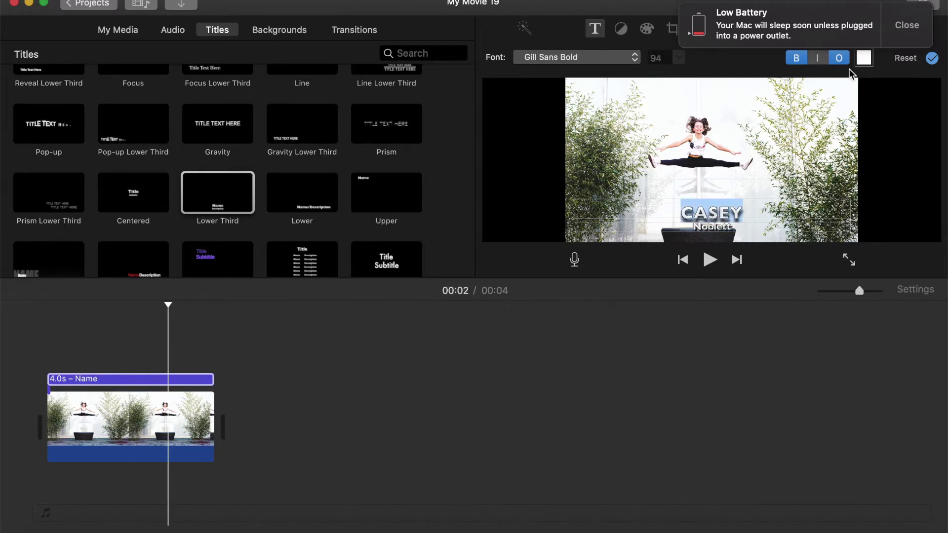
click(902, 30)
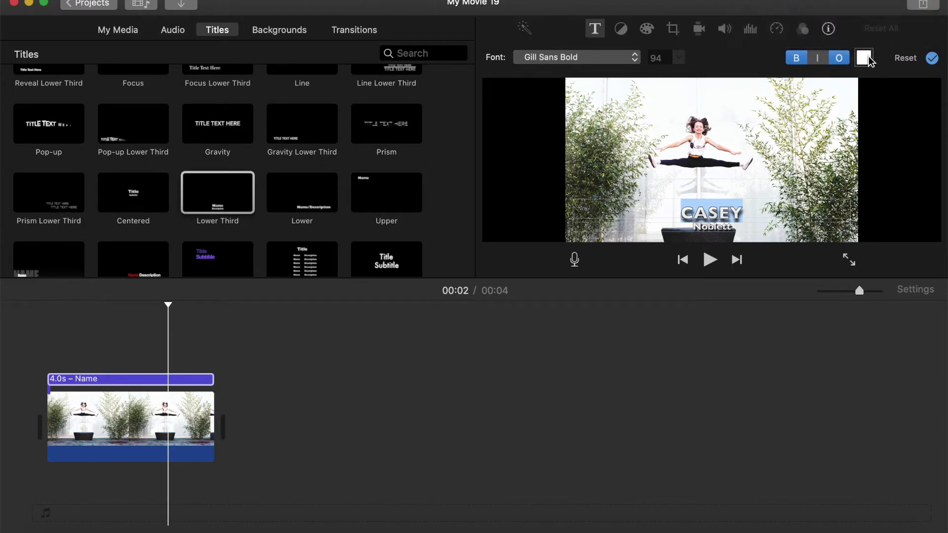
click(865, 58)
scroll(87, 429, up, 3)
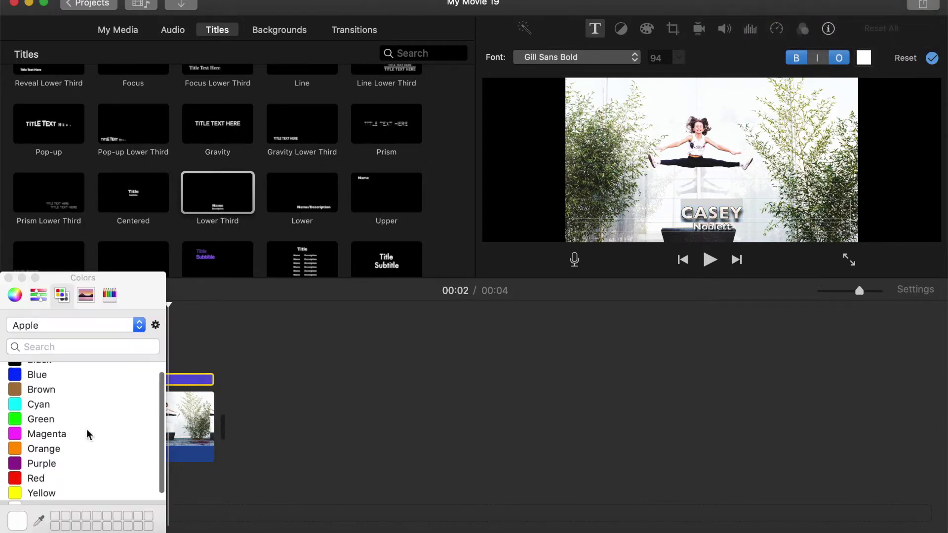
click(40, 370)
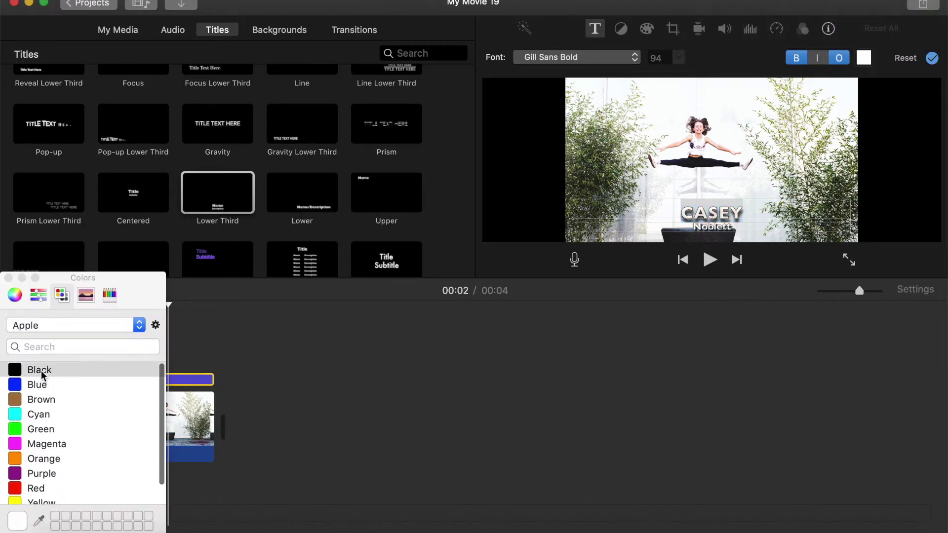
key(space)
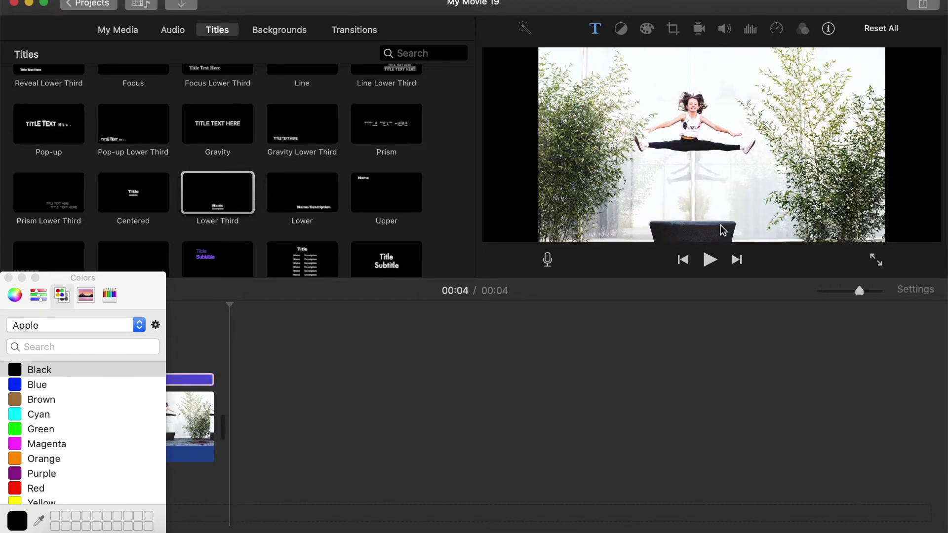
click(8, 278)
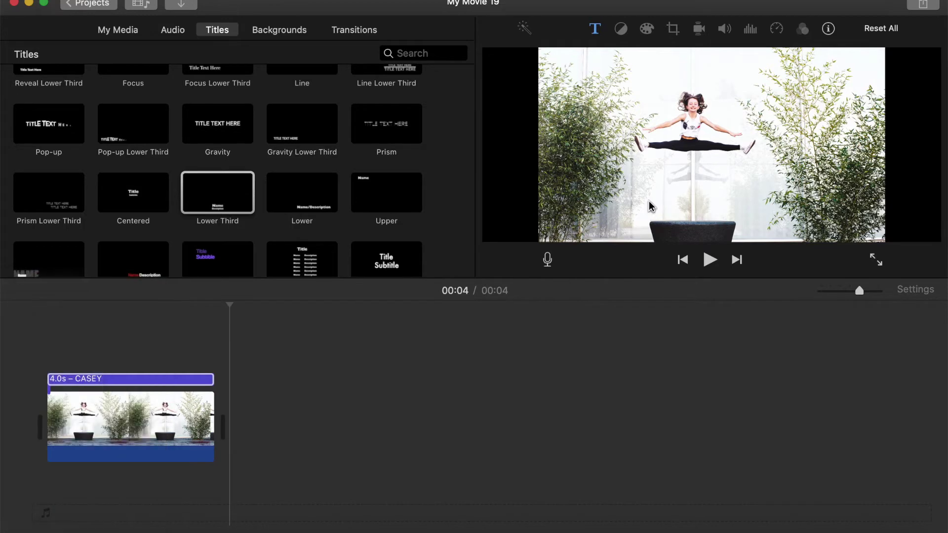
Turn the title's surname line black, then replay the 4-second movie from the start.
click(125, 380)
double_click(125, 380)
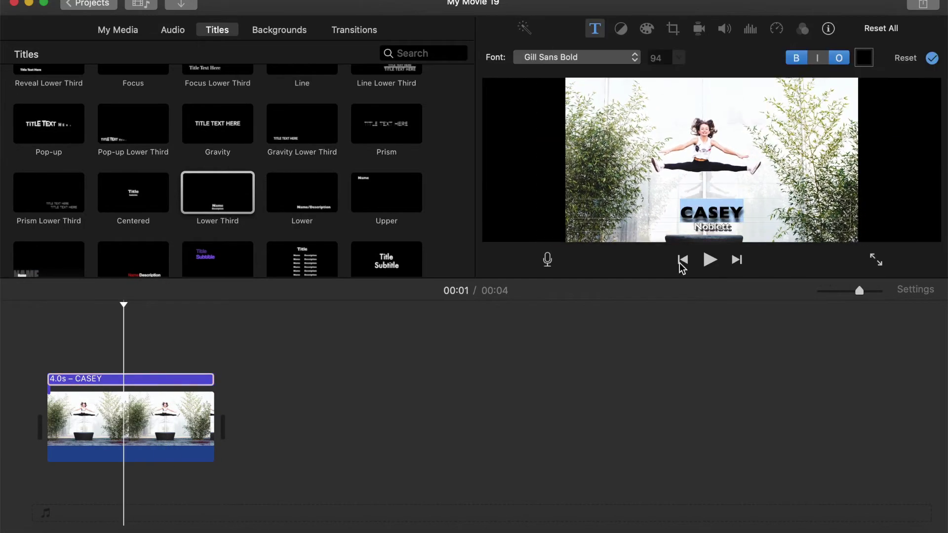
click(689, 227)
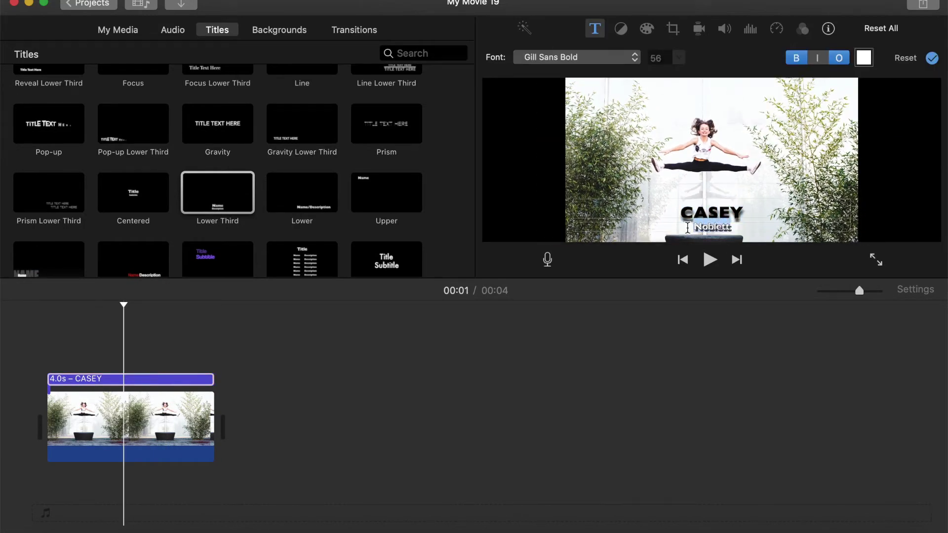
click(863, 59)
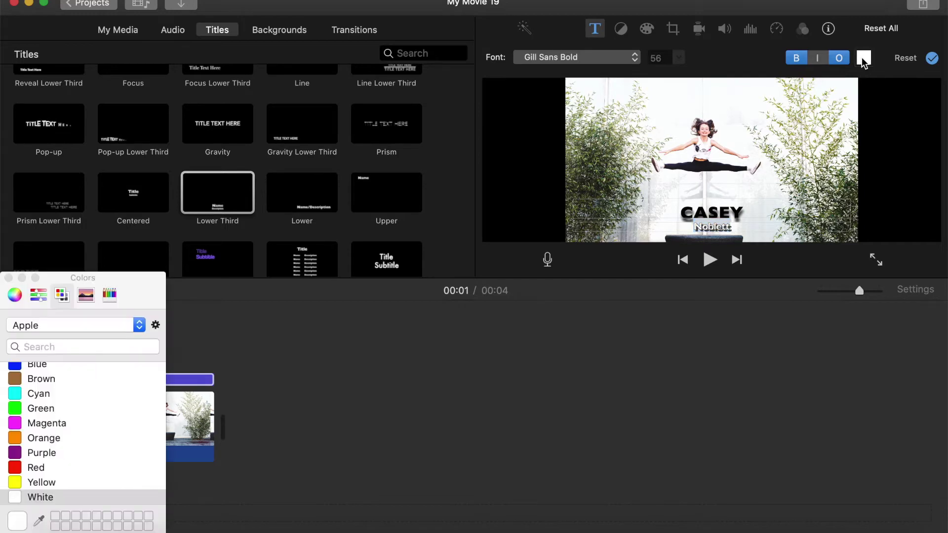
scroll(44, 405, up, 3)
click(36, 375)
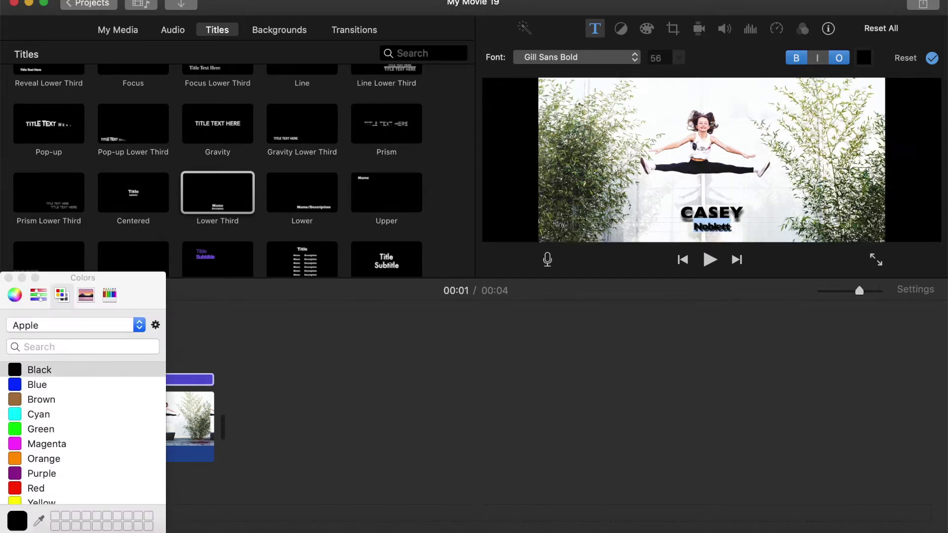
click(8, 278)
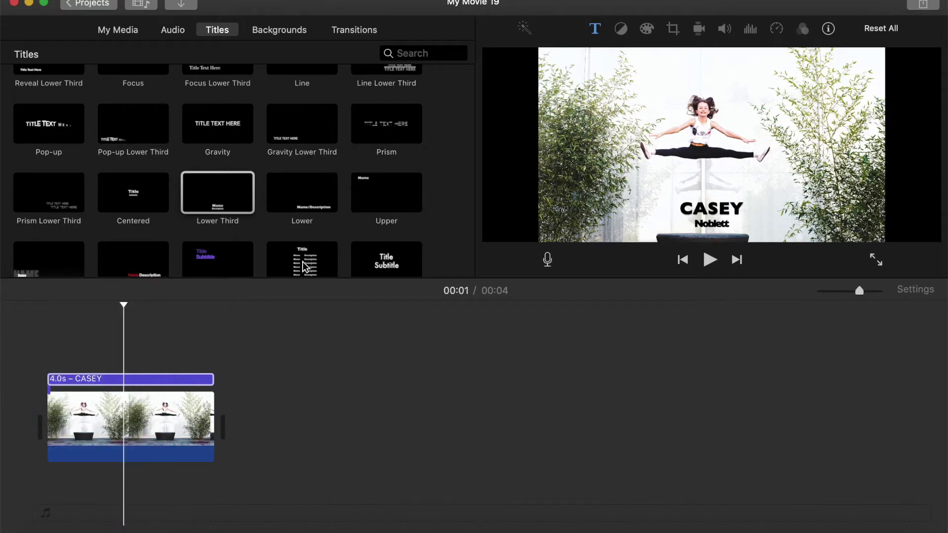
drag(123, 303, 47, 316)
key(space)
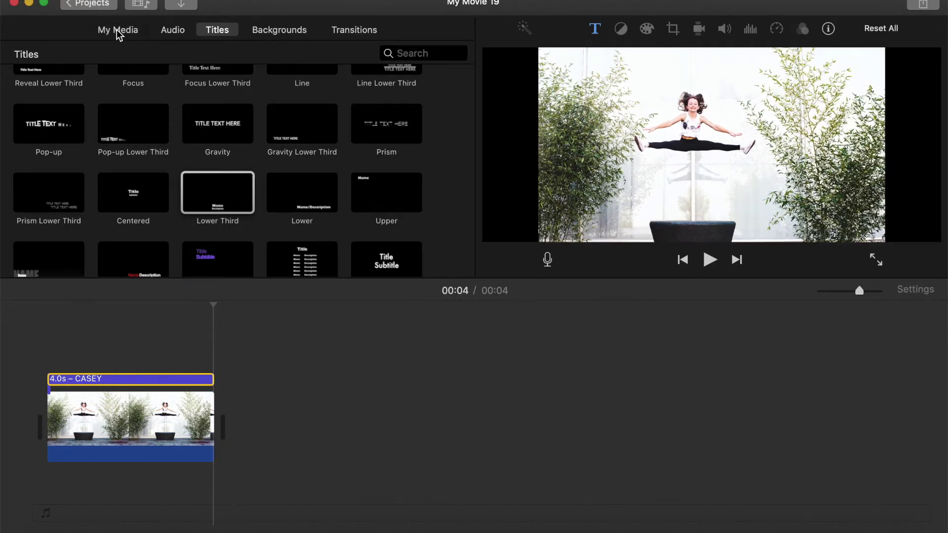
Drag the 11-second stage video from My Media in after the titled photo, making the movie 15 seconds.
click(116, 29)
click(147, 77)
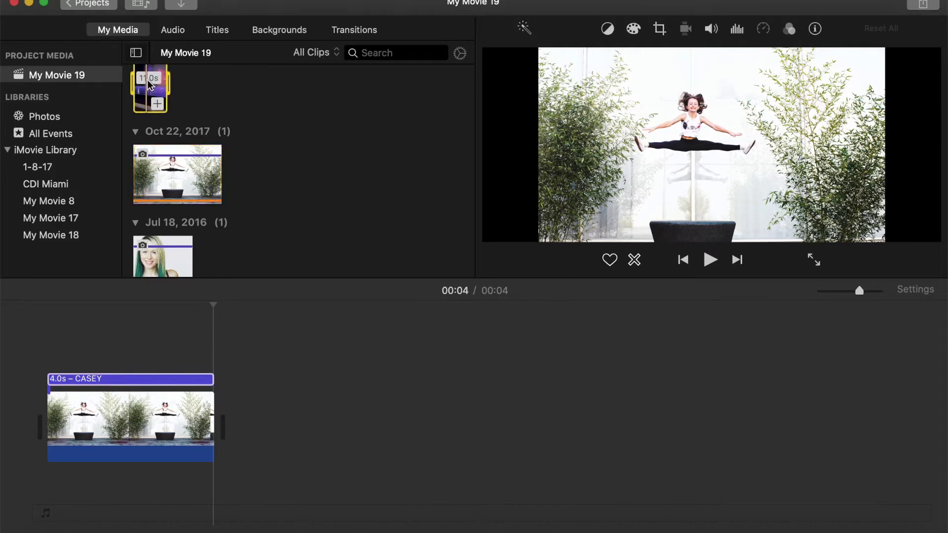
drag(152, 88, 278, 391)
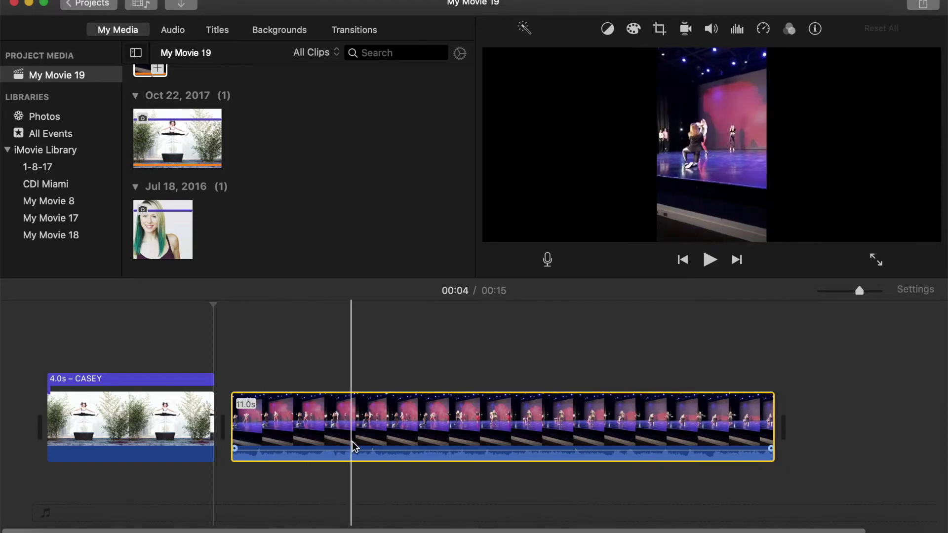
click(445, 457)
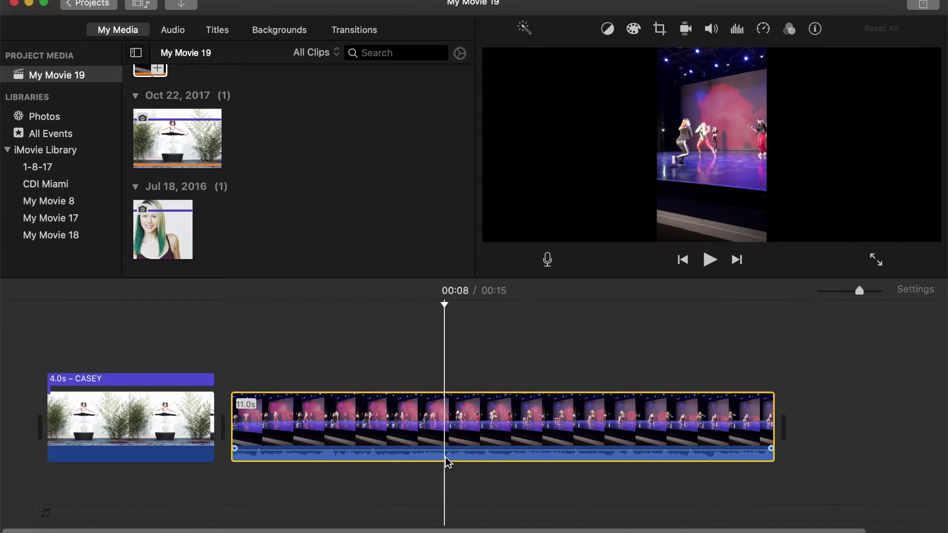
Split the stage video at 00:08 and 00:10 and delete the 2-second middle piece.
right_click(445, 457)
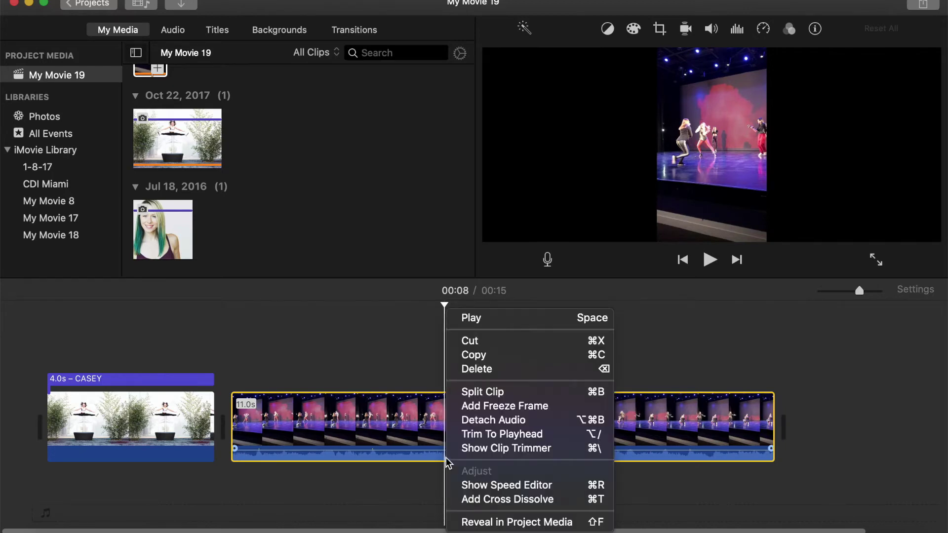
click(489, 392)
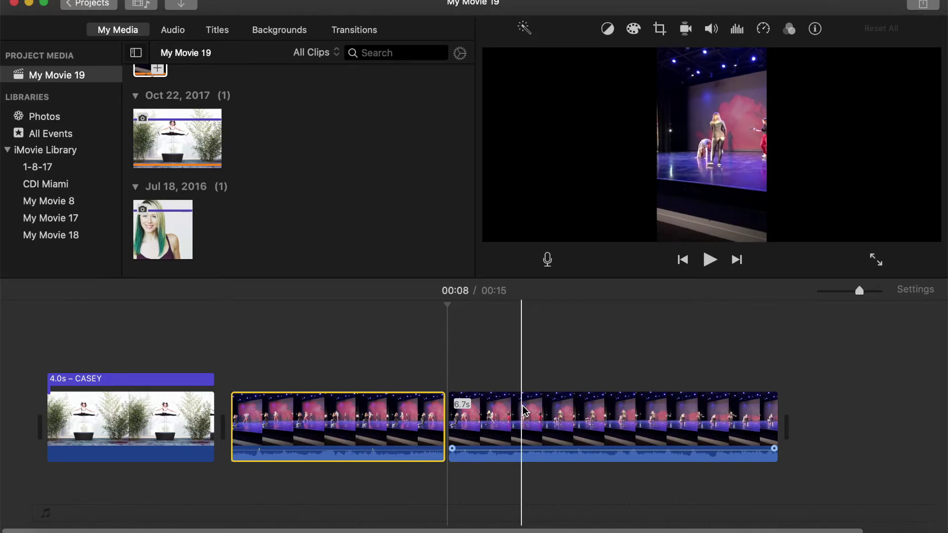
click(548, 409)
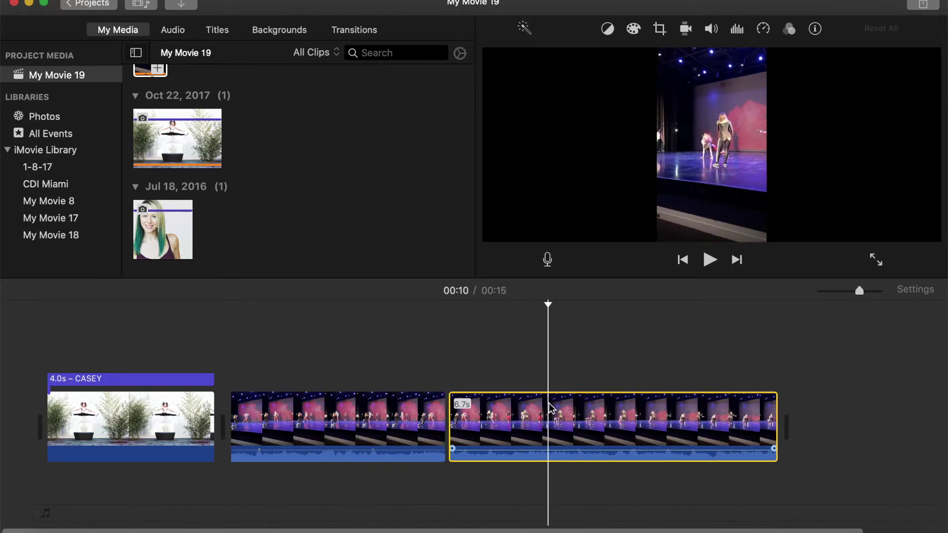
right_click(550, 409)
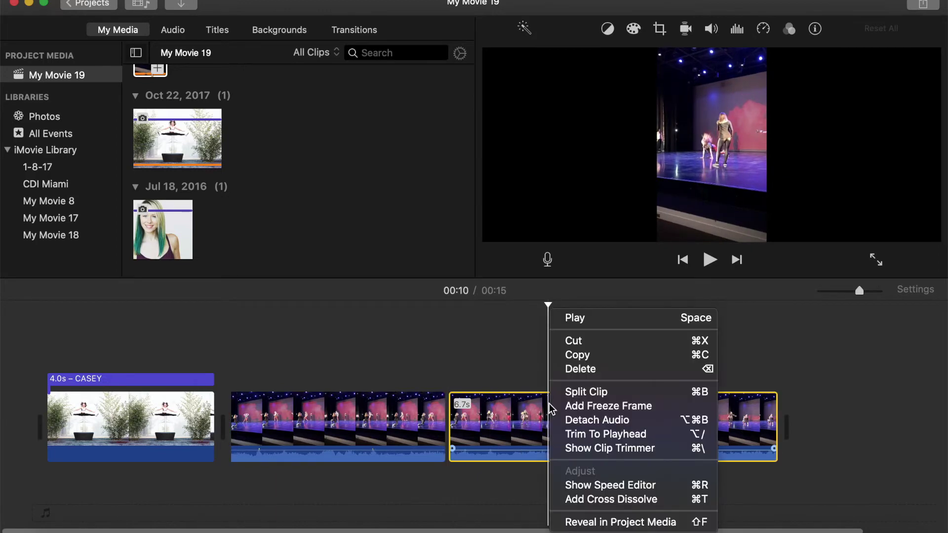
click(579, 390)
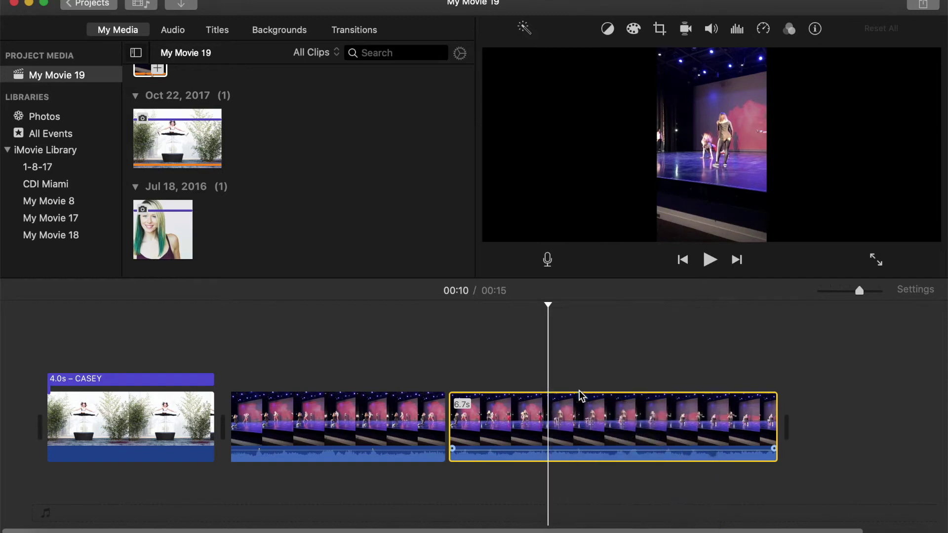
click(475, 431)
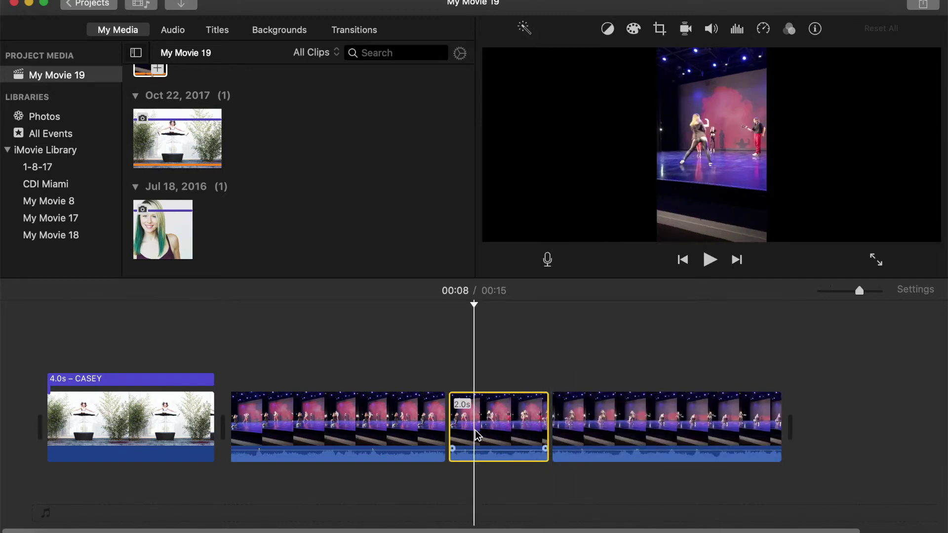
key(Delete)
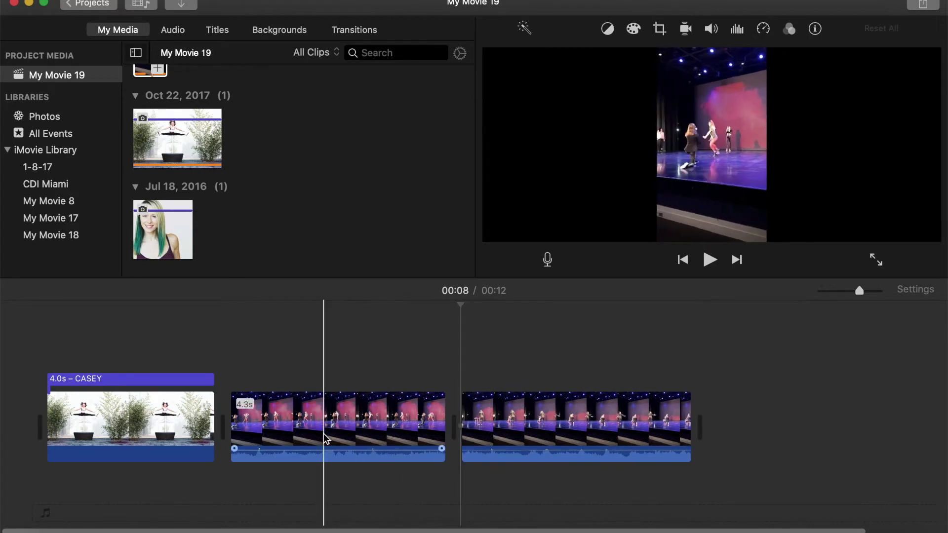
Drag both stage clips' volume lines down to 0% and play back the silent section.
key(space)
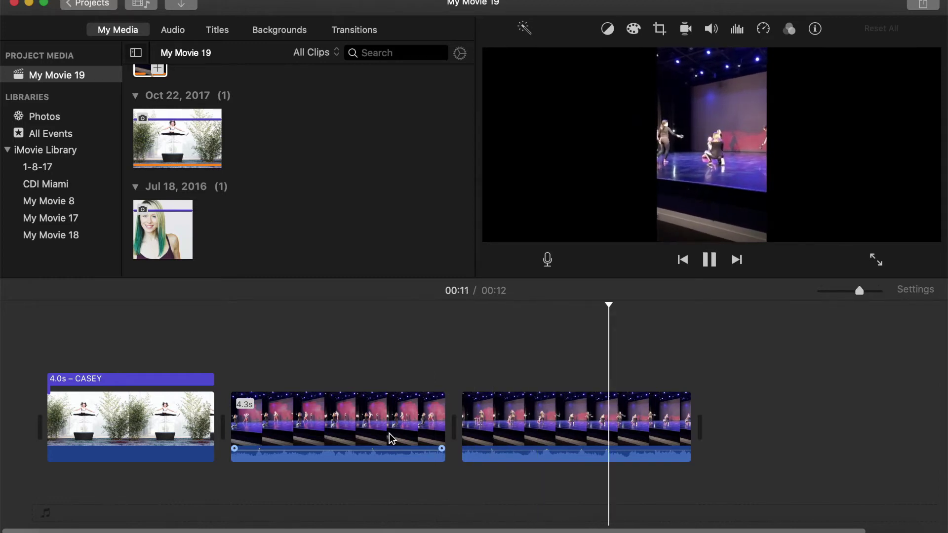
key(space)
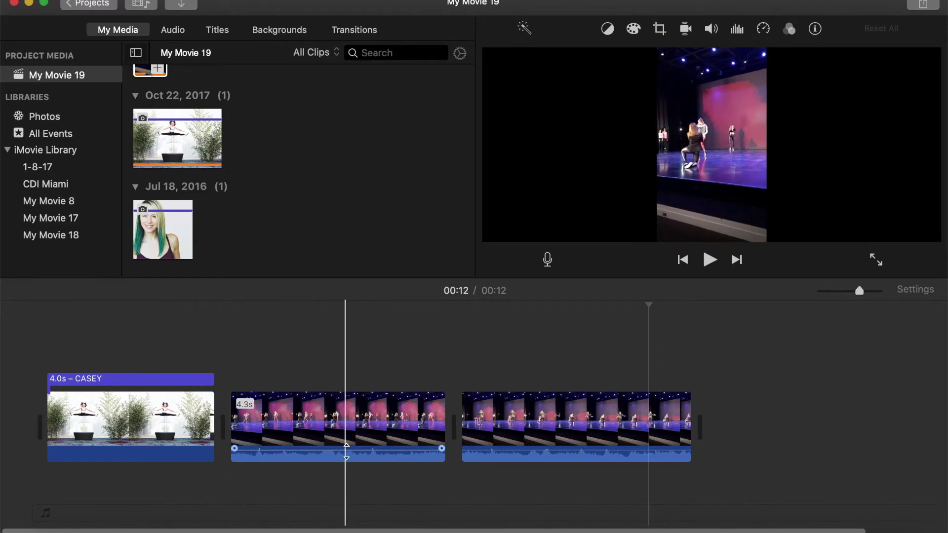
click(348, 458)
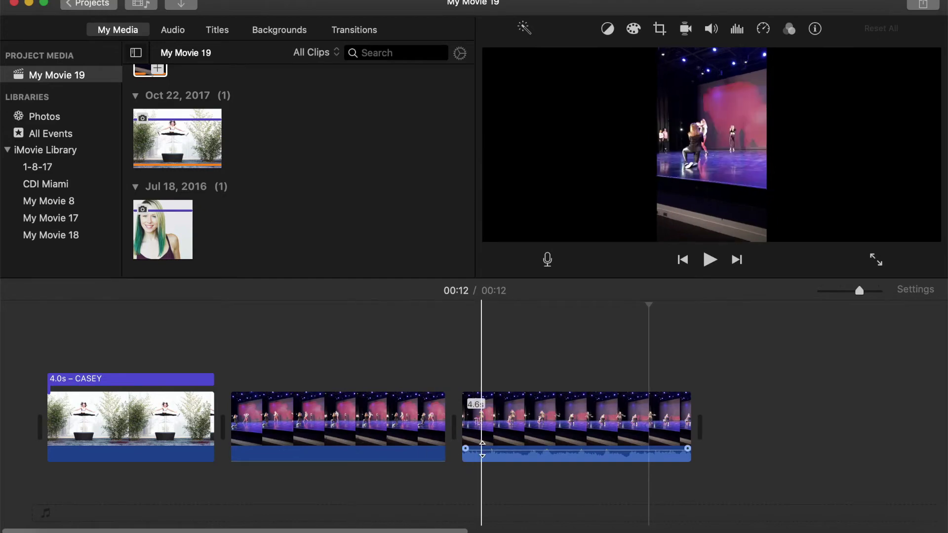
drag(482, 448, 488, 464)
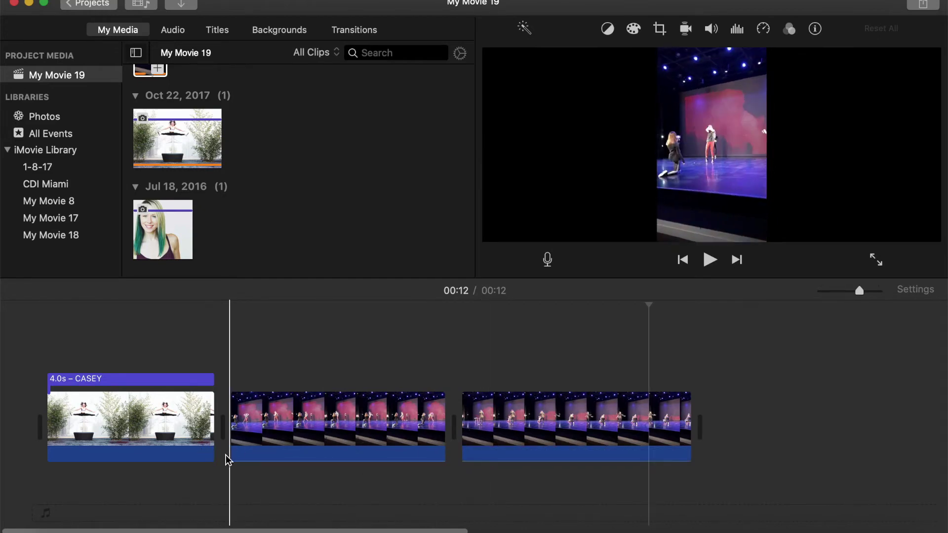
key(space)
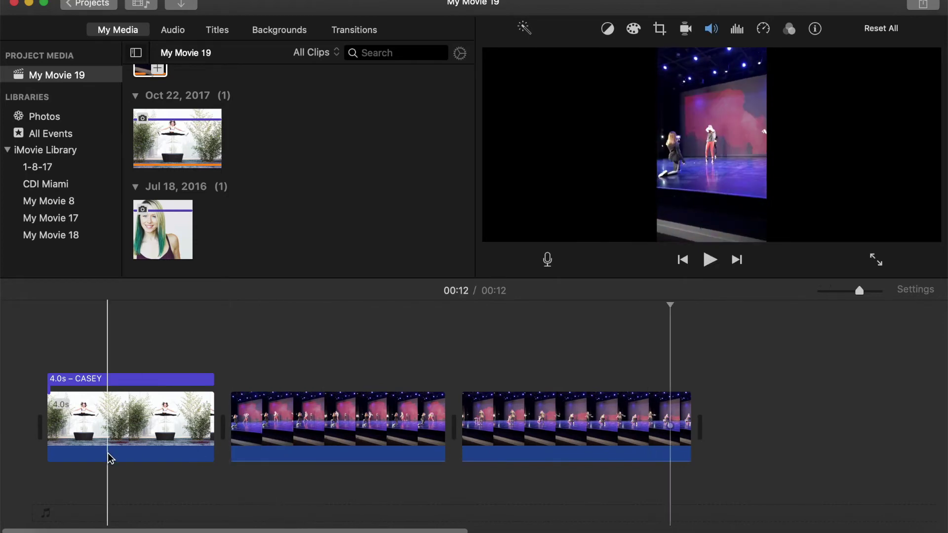
scroll(301, 213, up, 2)
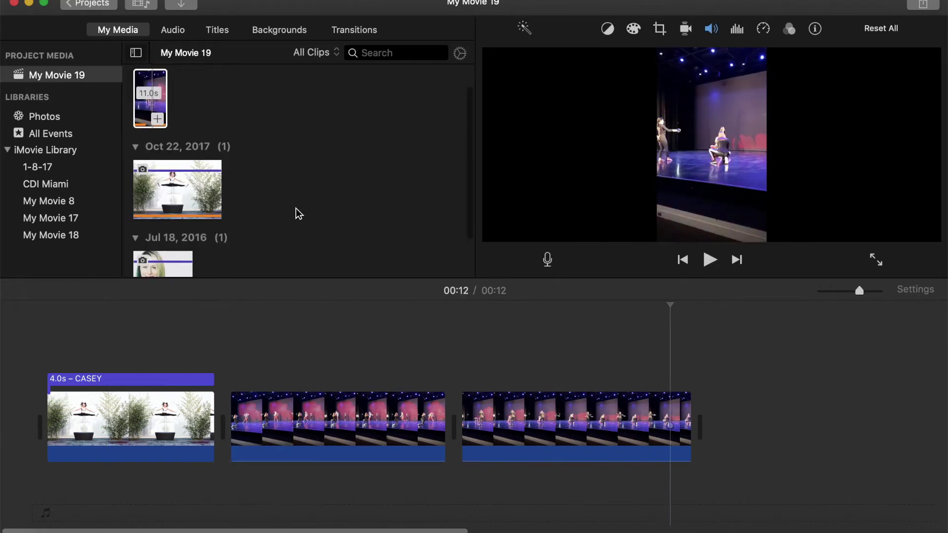
Append the 11.0s stage clip at the end, trim its start to 7.2 seconds, and mute it.
click(160, 80)
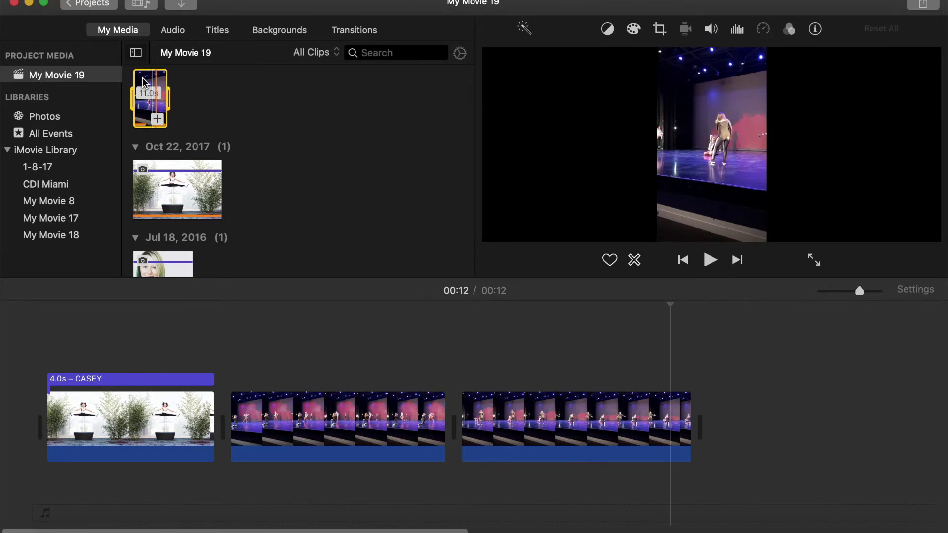
drag(158, 81, 714, 429)
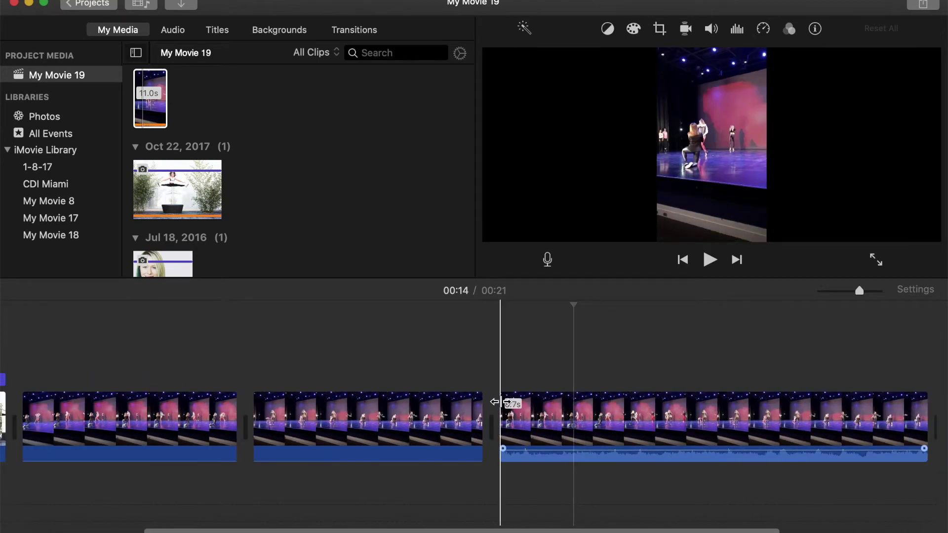
drag(500, 403, 573, 401)
drag(611, 449, 610, 468)
scroll(421, 476, left, 5)
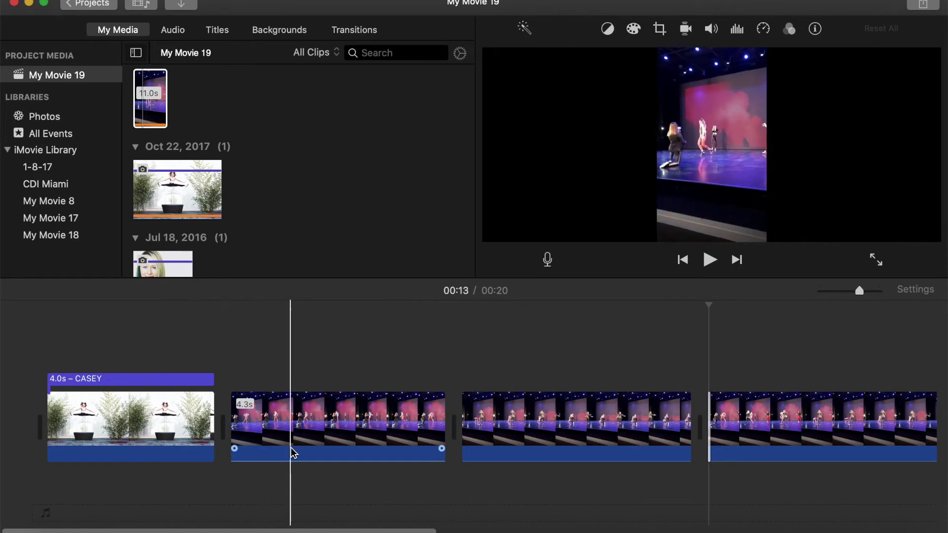
Place a Cross Blur transition between the titled photo and the first stage clip.
click(357, 30)
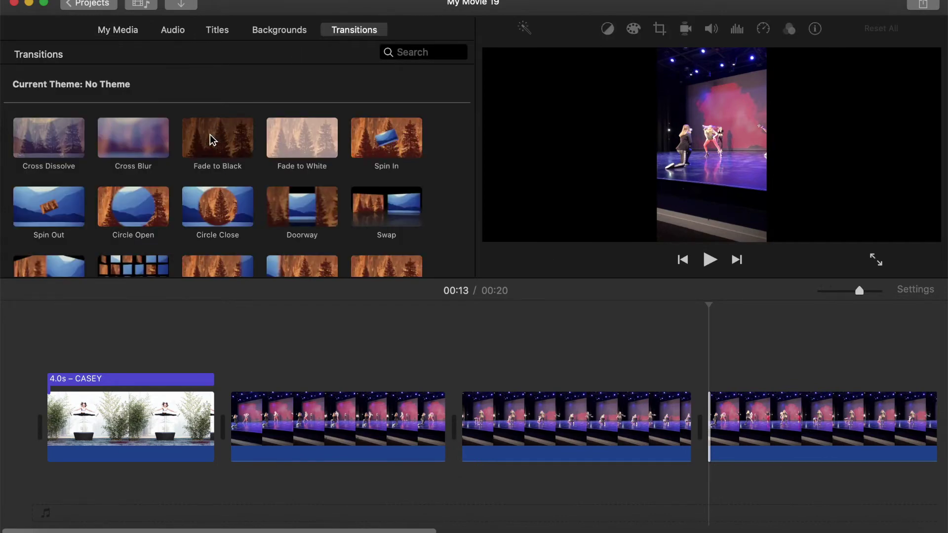
click(138, 135)
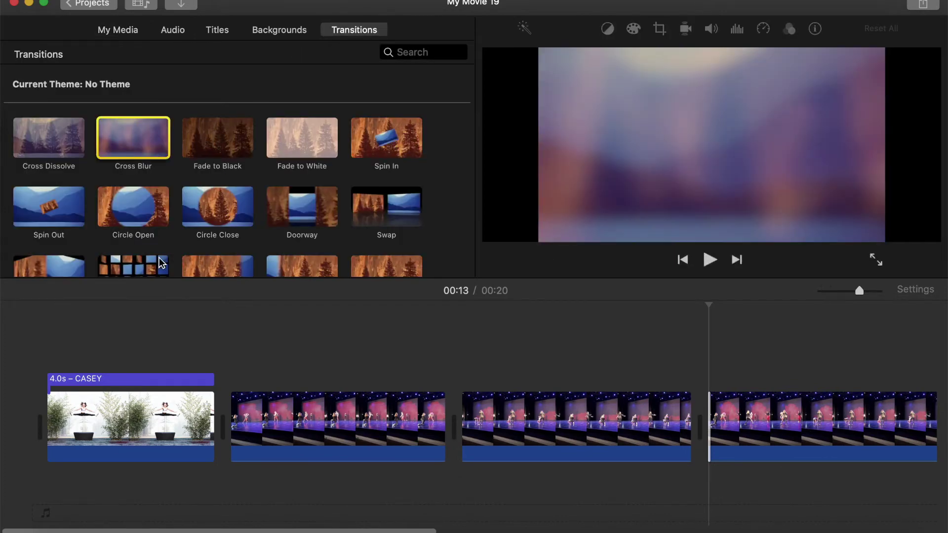
mouse_move(159, 256)
mouse_down()
mouse_move(200, 447)
mouse_move(176, 431)
mouse_up()
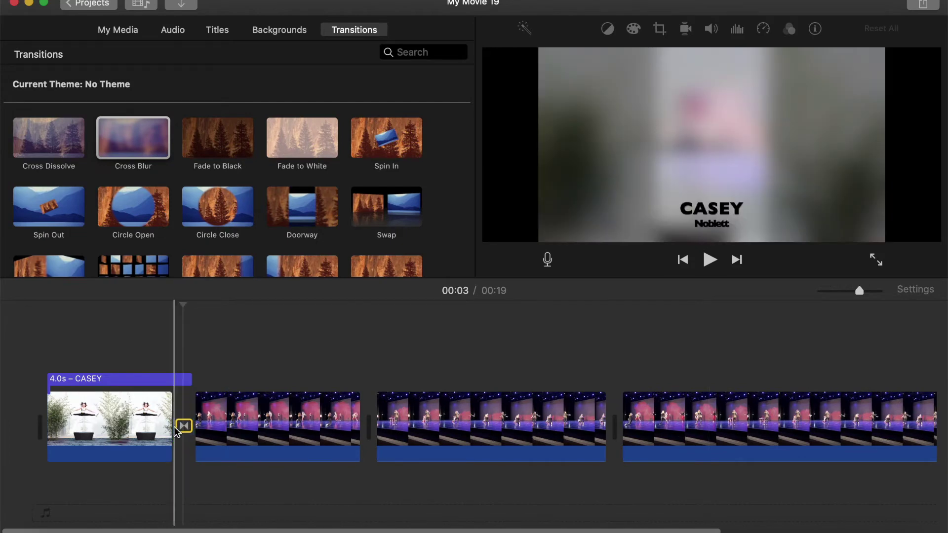
Shorten the name title to 2.9 seconds and play the movie from the start.
click(184, 379)
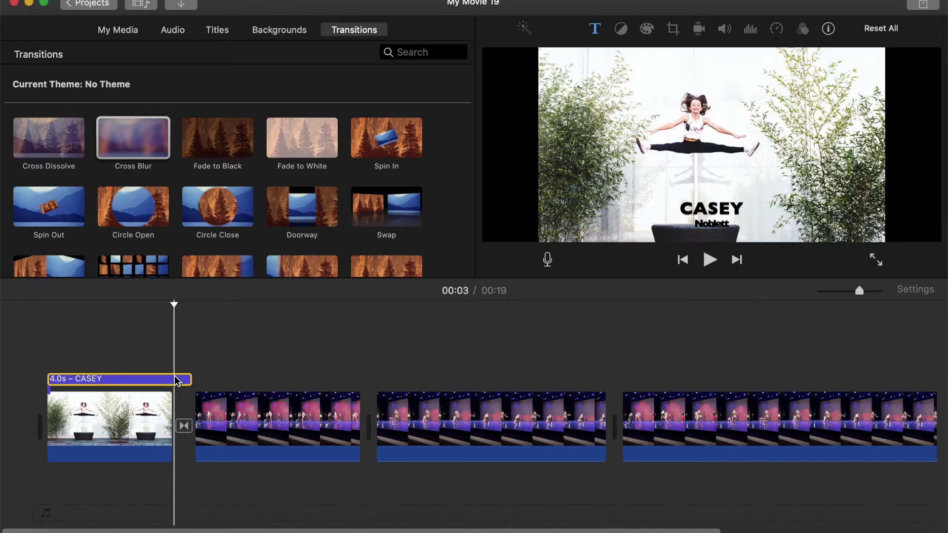
drag(168, 380, 164, 380)
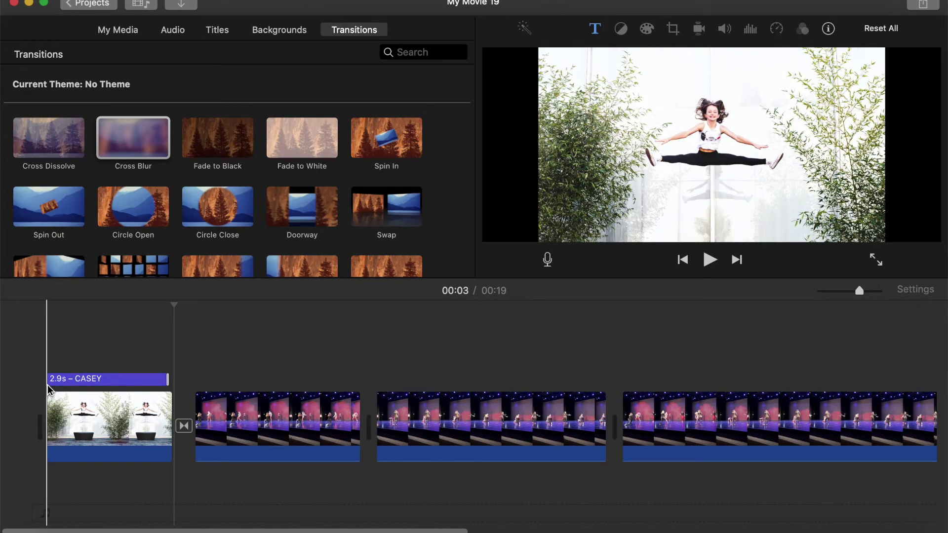
click(38, 327)
key(space)
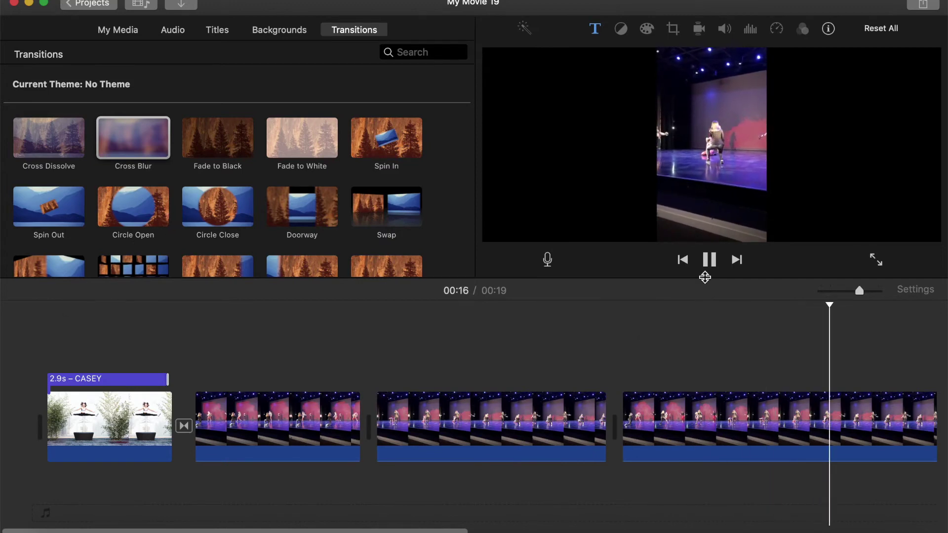
Drop a Cross Dissolve between the first two stage clips and preview it.
click(709, 260)
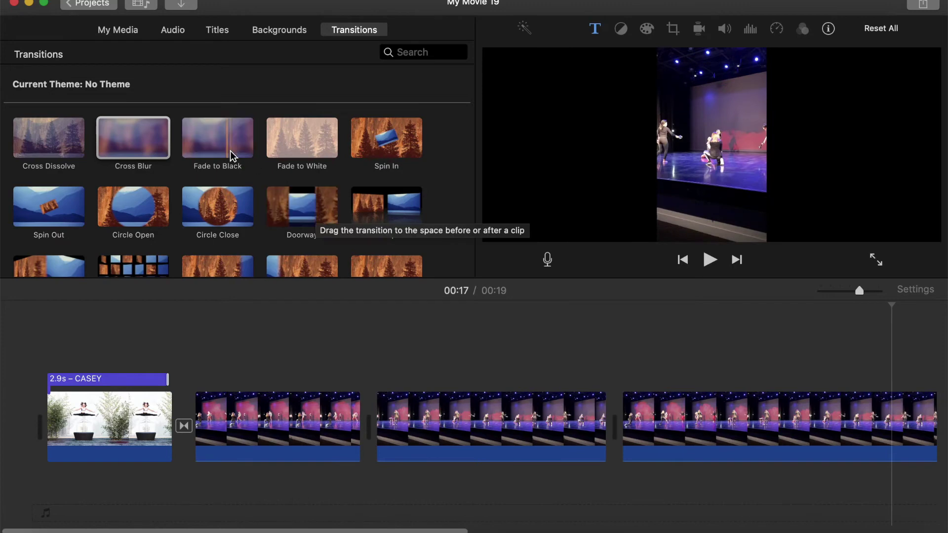
click(83, 138)
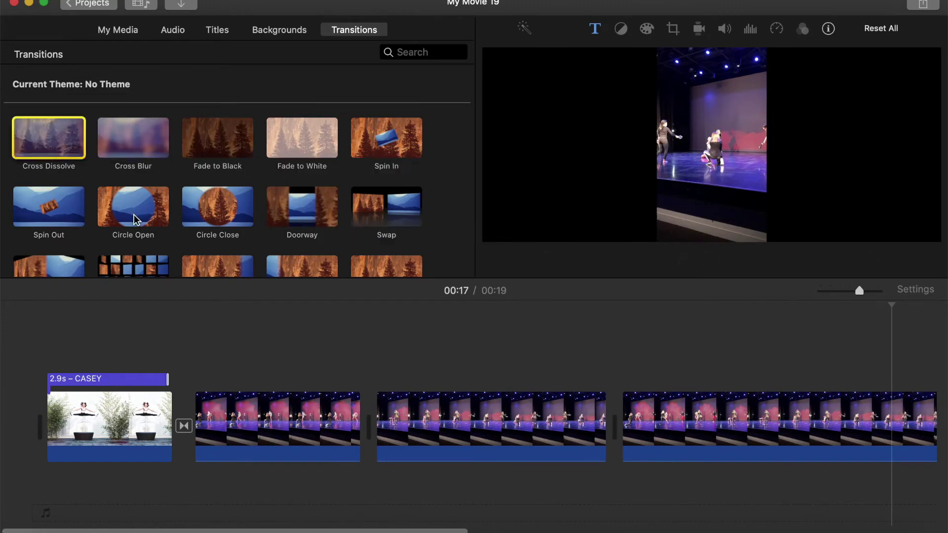
drag(136, 219, 345, 428)
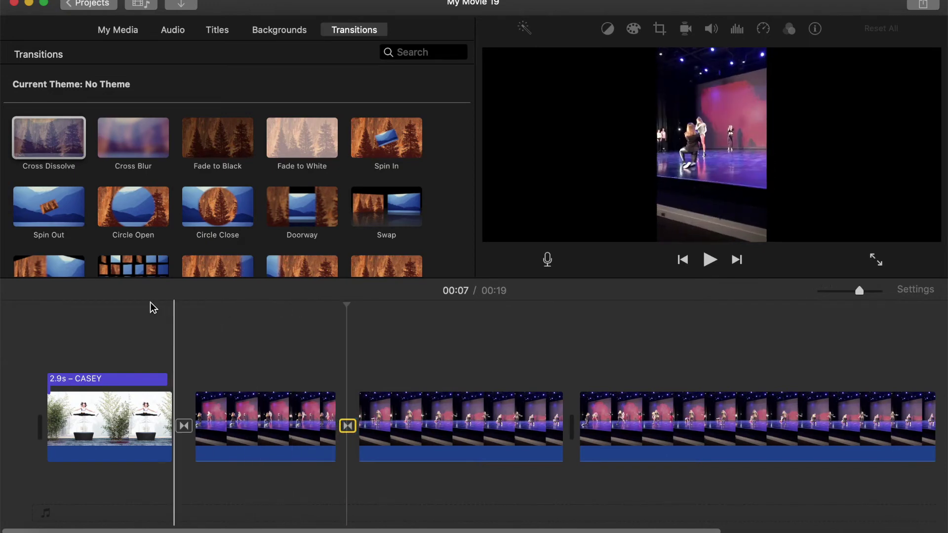
key(space)
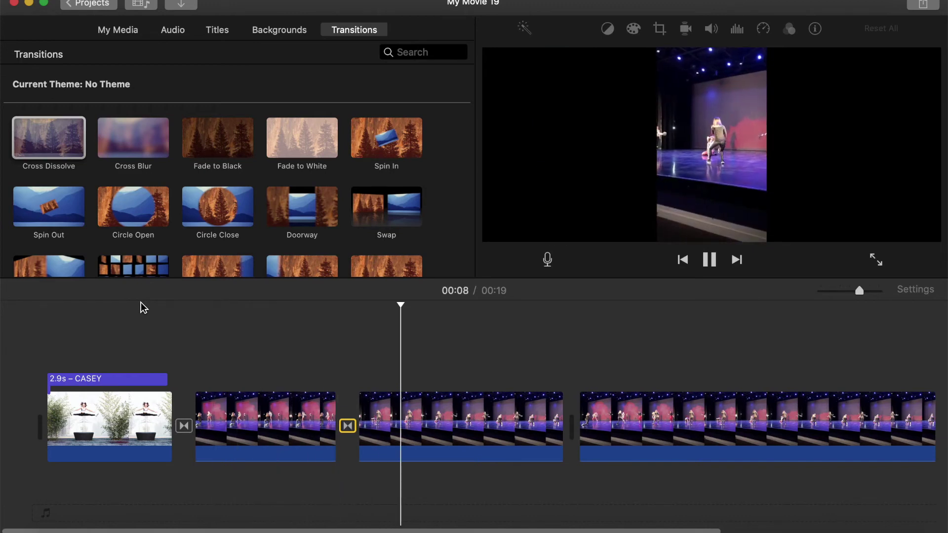
scroll(143, 316, right, 5)
key(space)
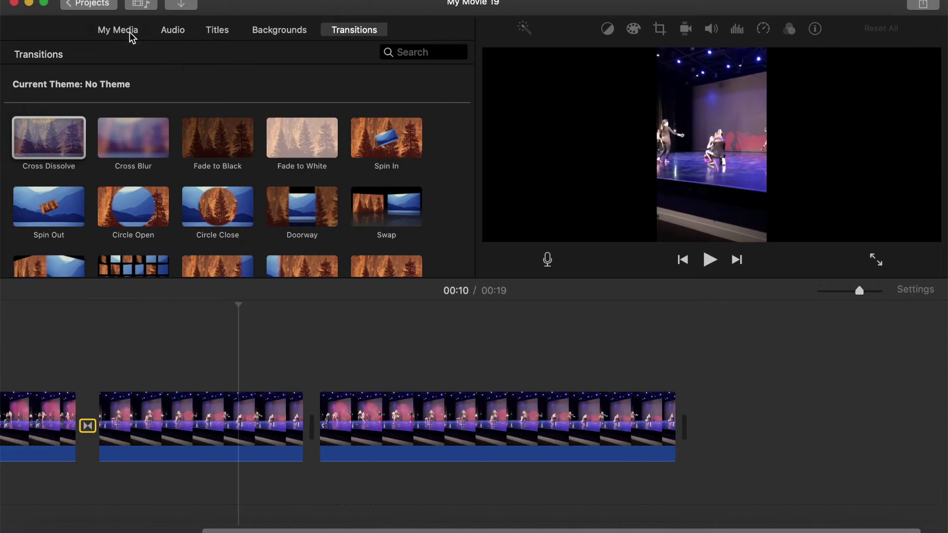
Add the Jul 18, 2016 headshot photo at the movie's end and place the playhead on it.
click(130, 34)
scroll(266, 197, down, 2)
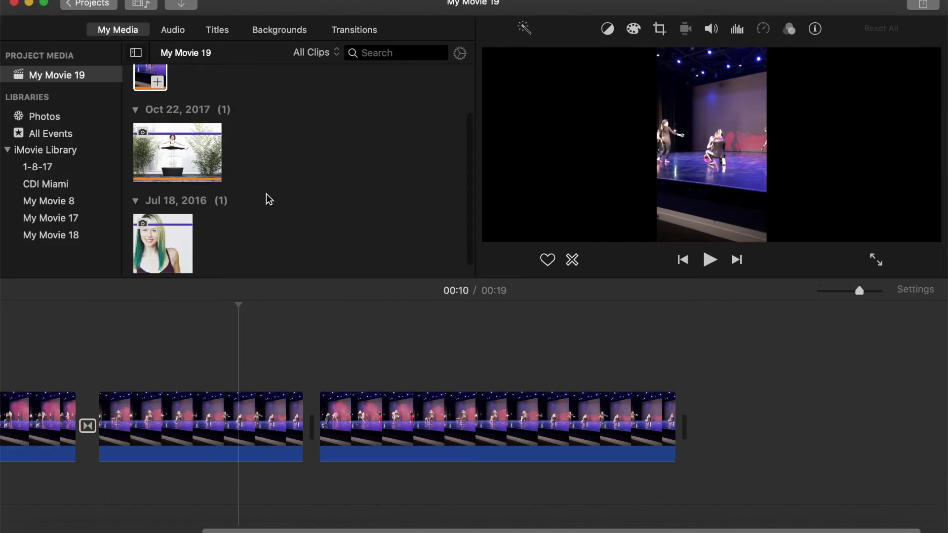
click(163, 247)
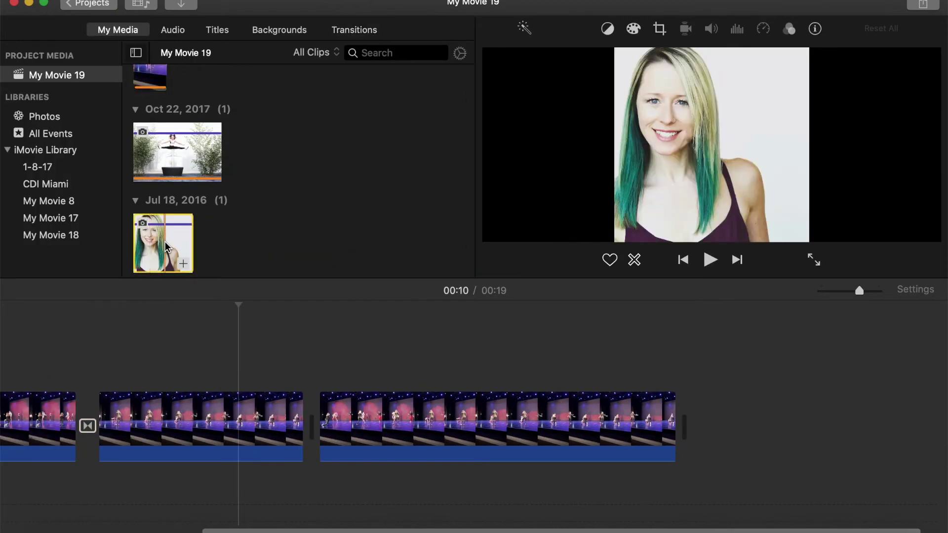
drag(165, 247, 691, 429)
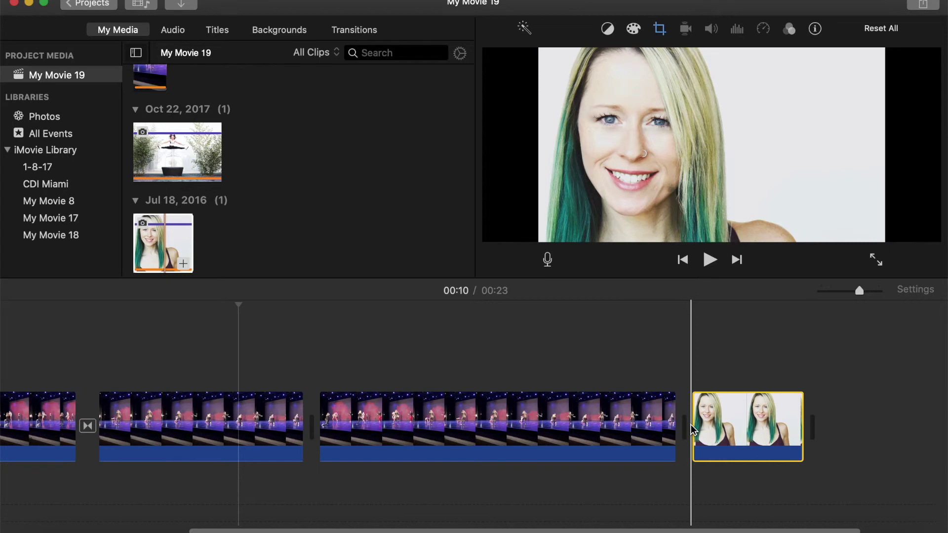
click(743, 431)
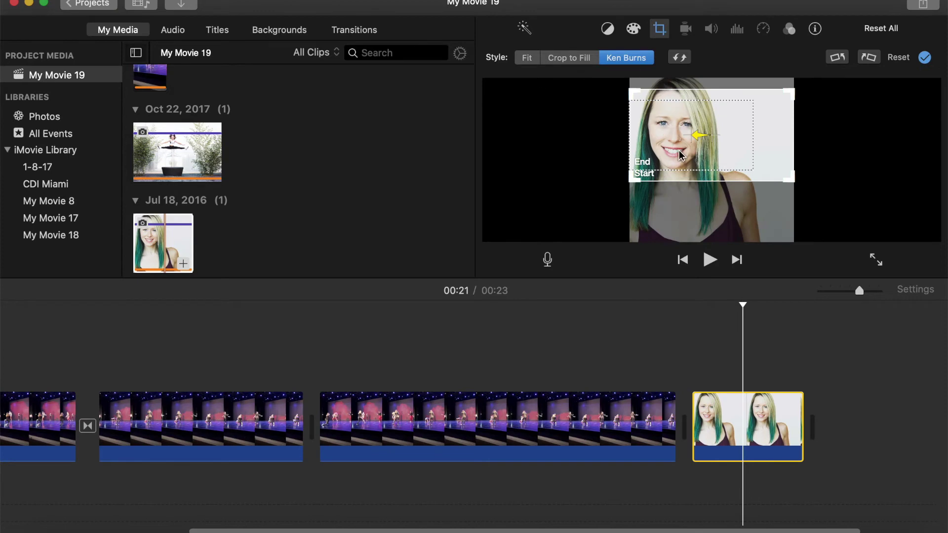
Try Fit and Crop to Fill on the headshot, keep Fit, and preview the lead-in.
click(526, 60)
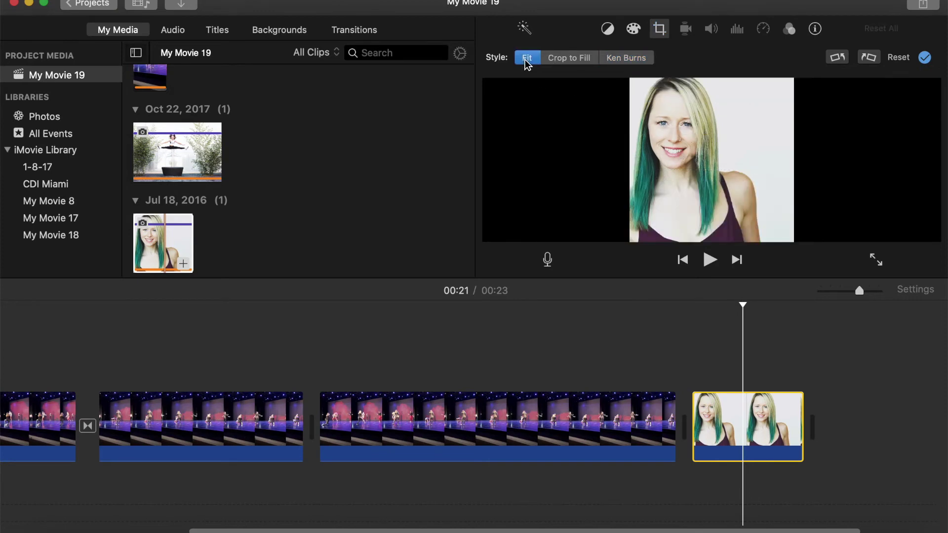
click(558, 59)
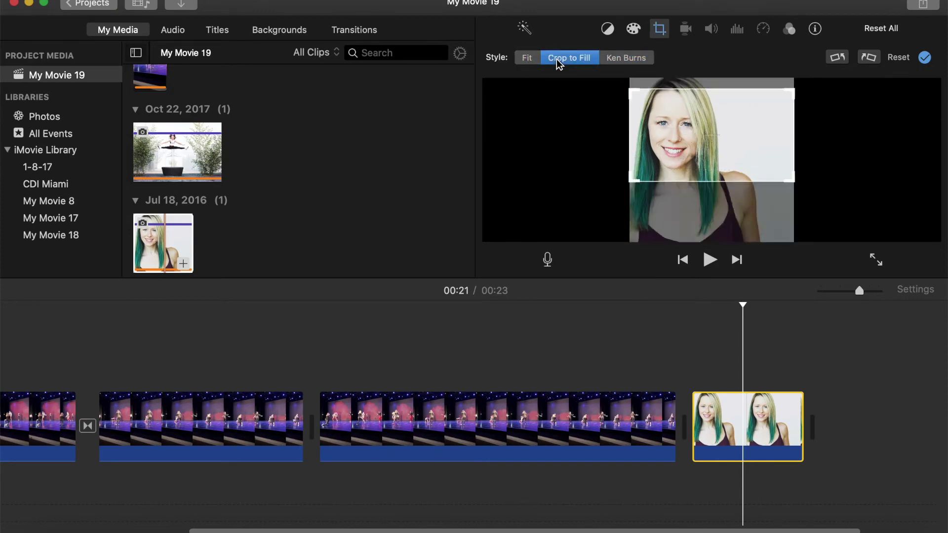
click(527, 58)
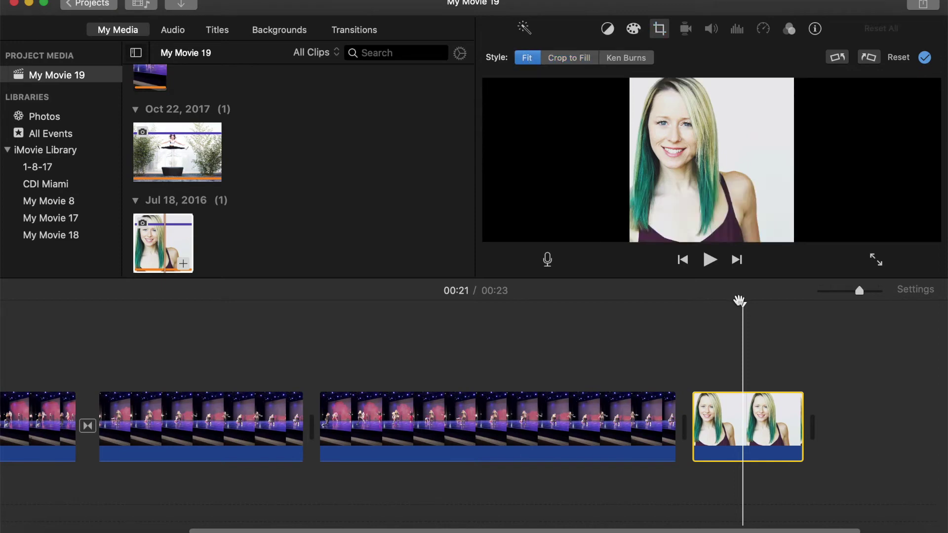
drag(739, 303, 661, 309)
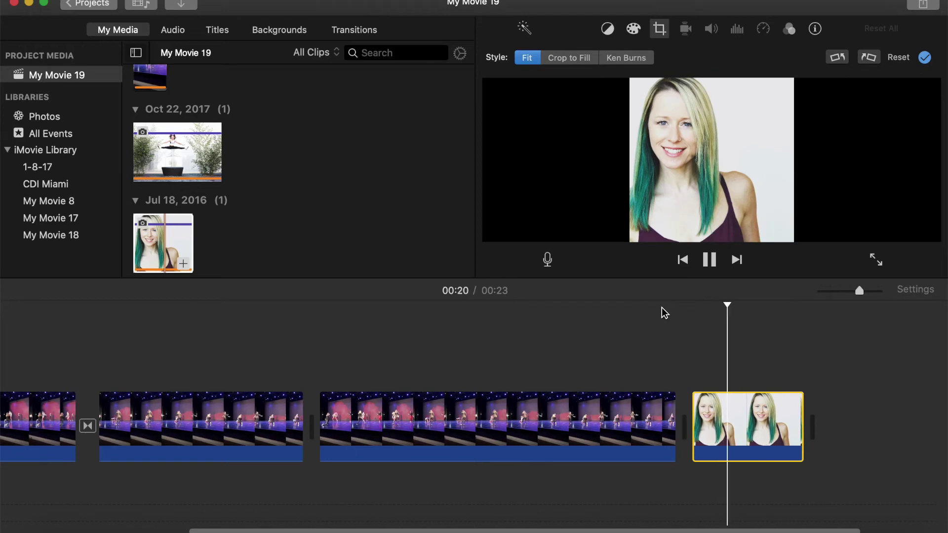
key(space)
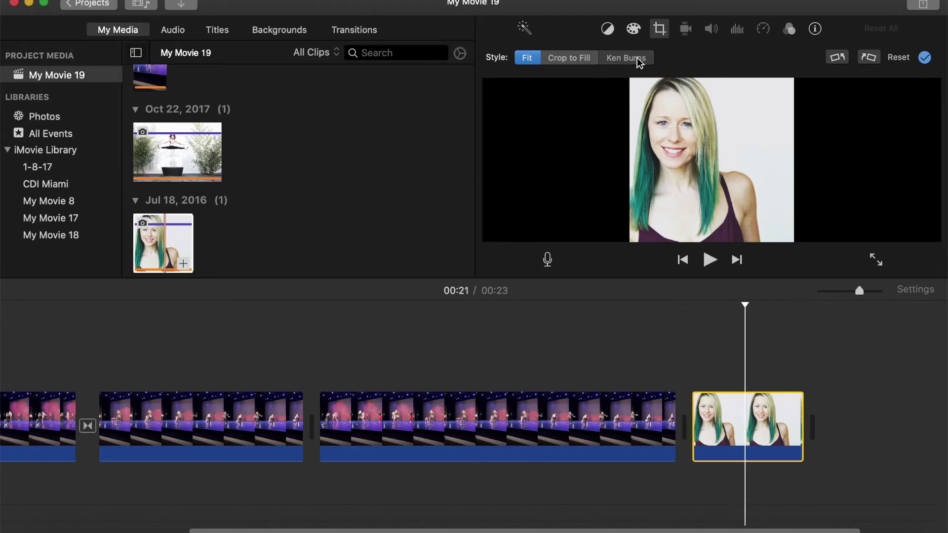
Apply Ken Burns: Start box enlarged at the top, End box full frame, then preview.
click(637, 59)
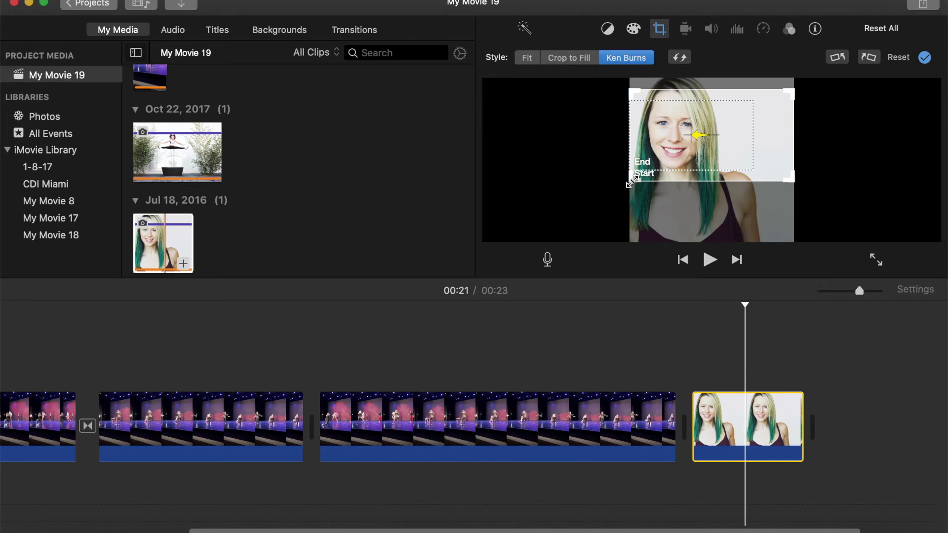
drag(630, 182, 588, 246)
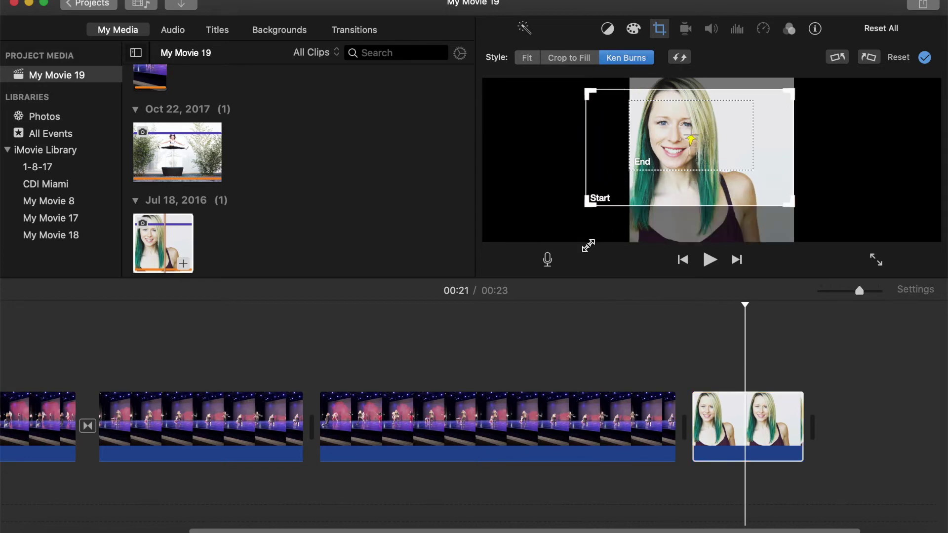
drag(776, 187, 780, 166)
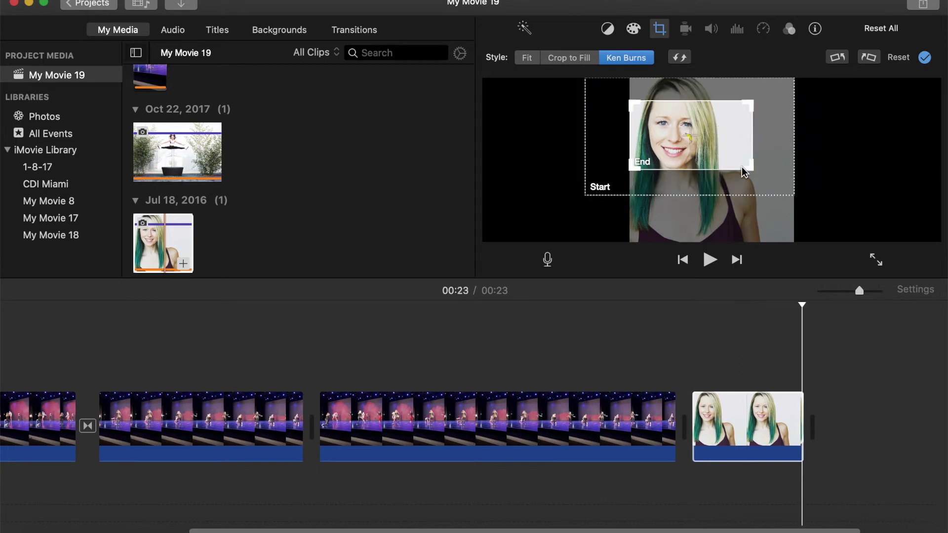
click(744, 172)
drag(751, 170, 840, 251)
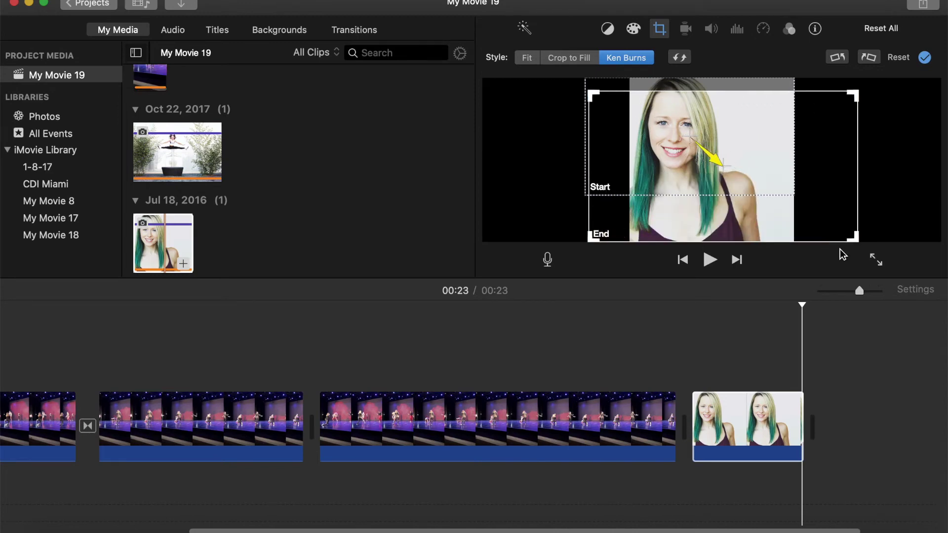
key(Return)
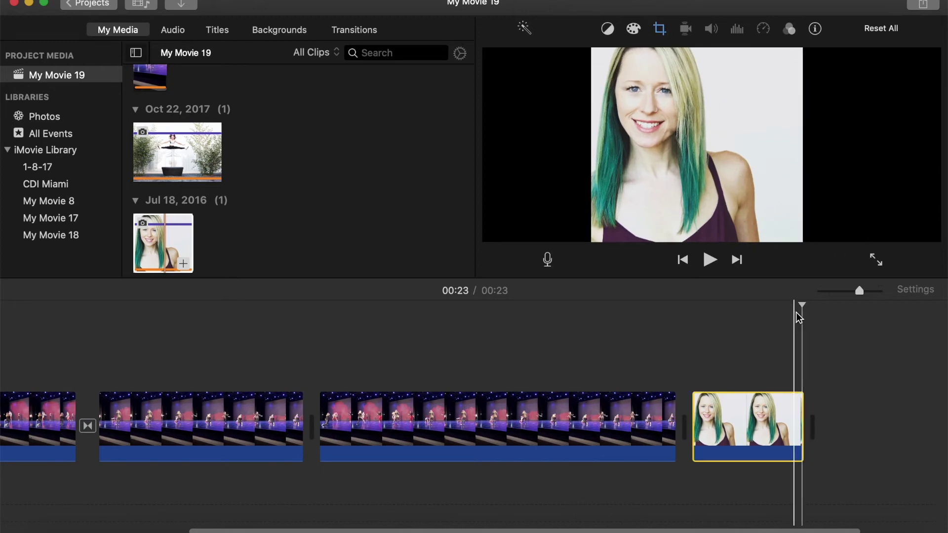
drag(803, 305, 653, 307)
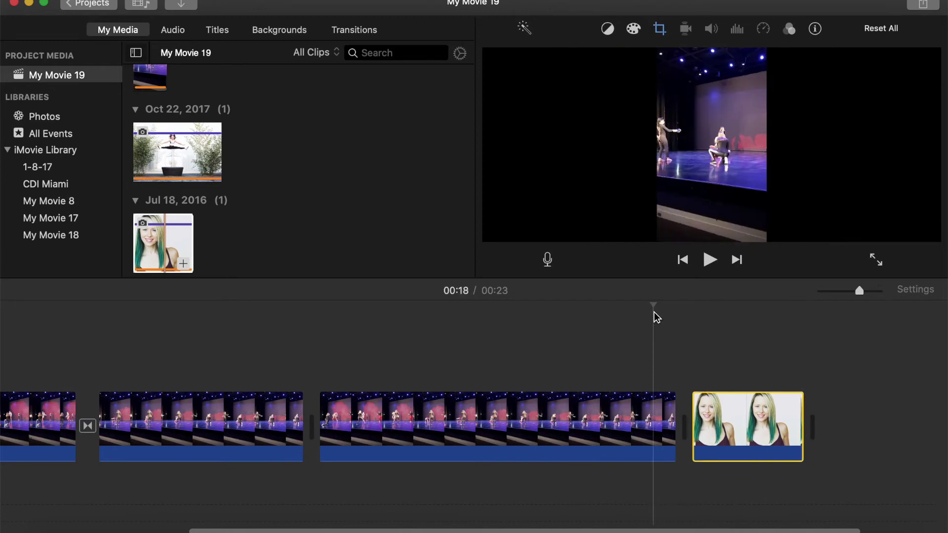
key(space)
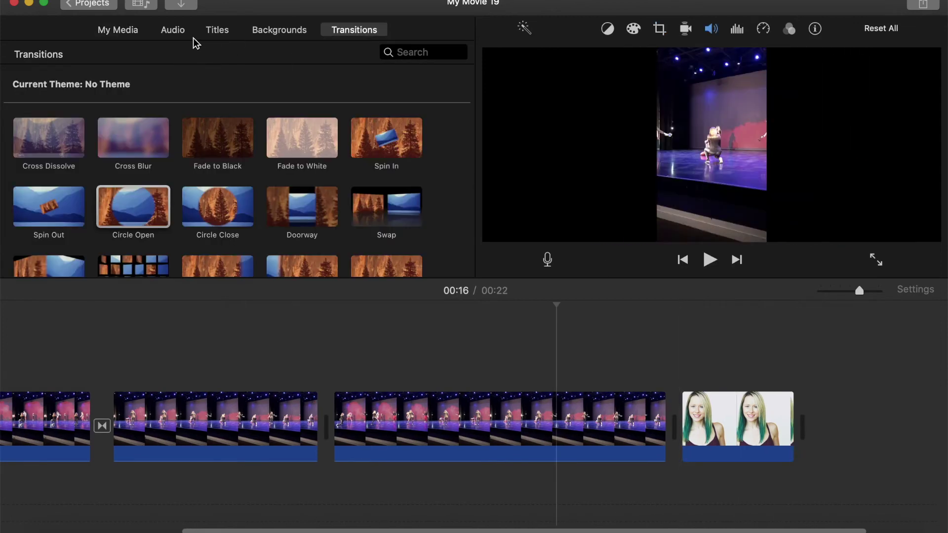
Drop the Echo title onto the headshot clip and select it for editing.
click(227, 38)
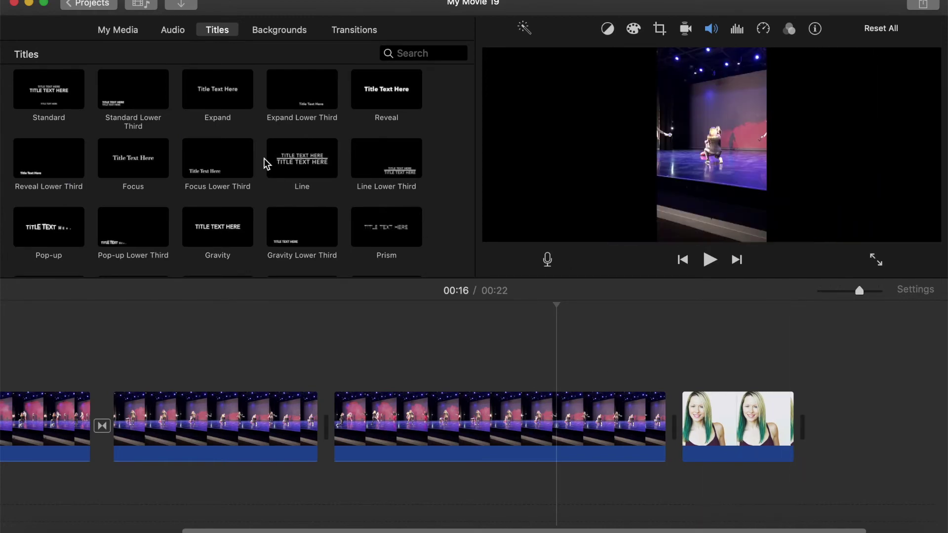
scroll(167, 211, down, 1)
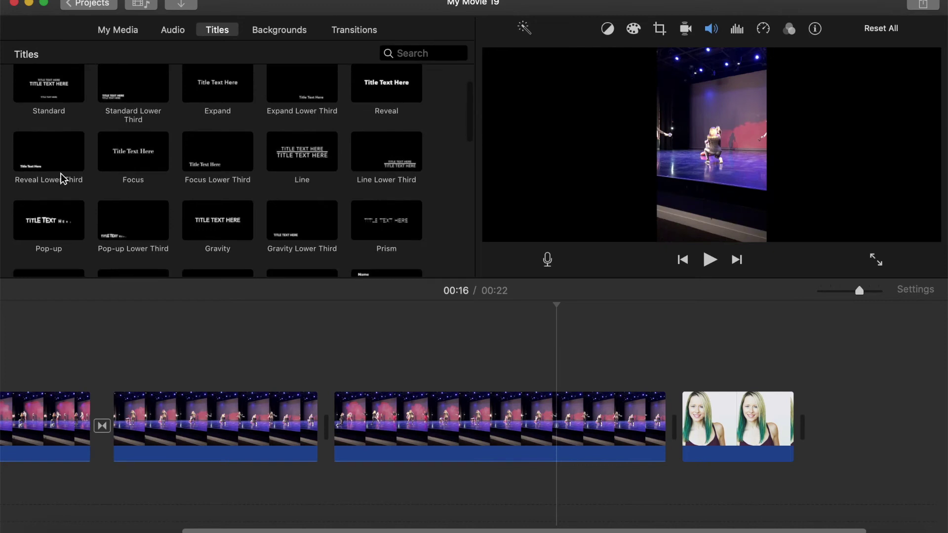
scroll(211, 242, down, 5)
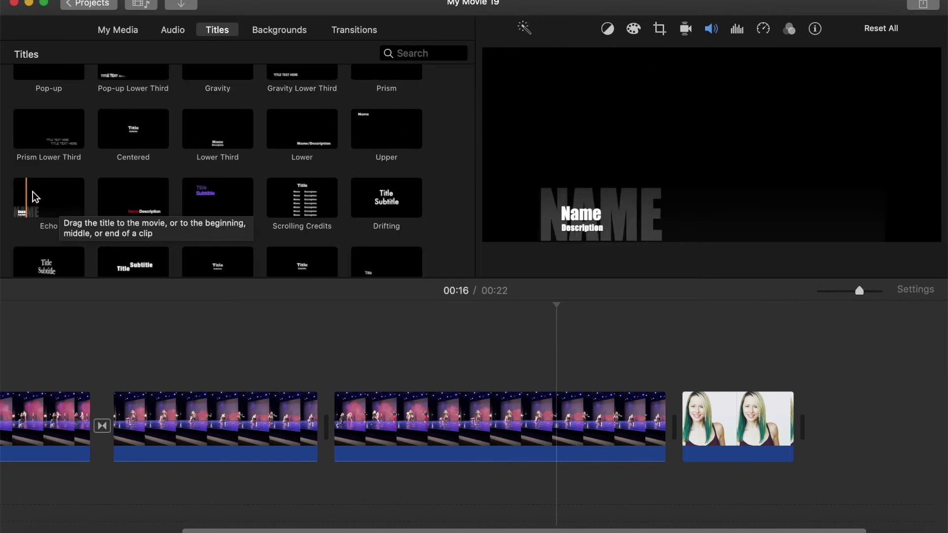
drag(35, 197, 683, 364)
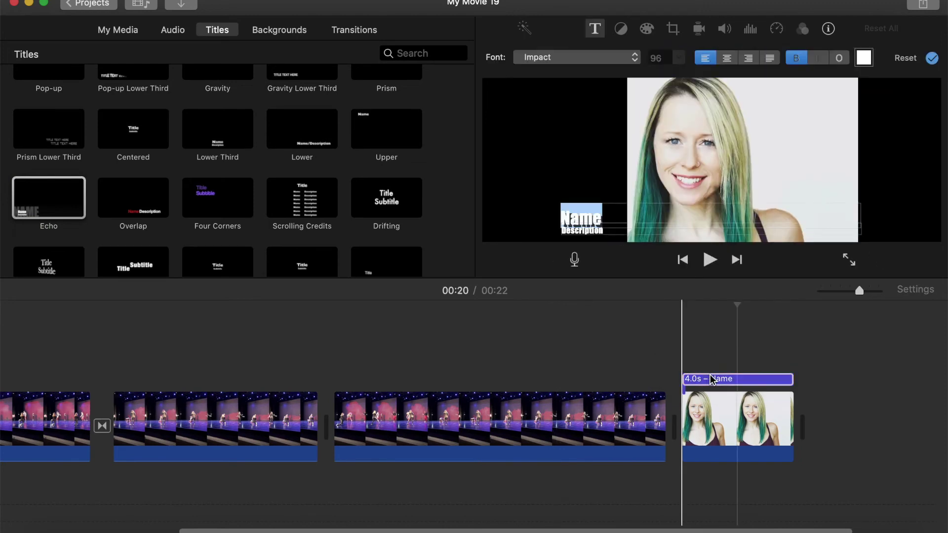
click(712, 383)
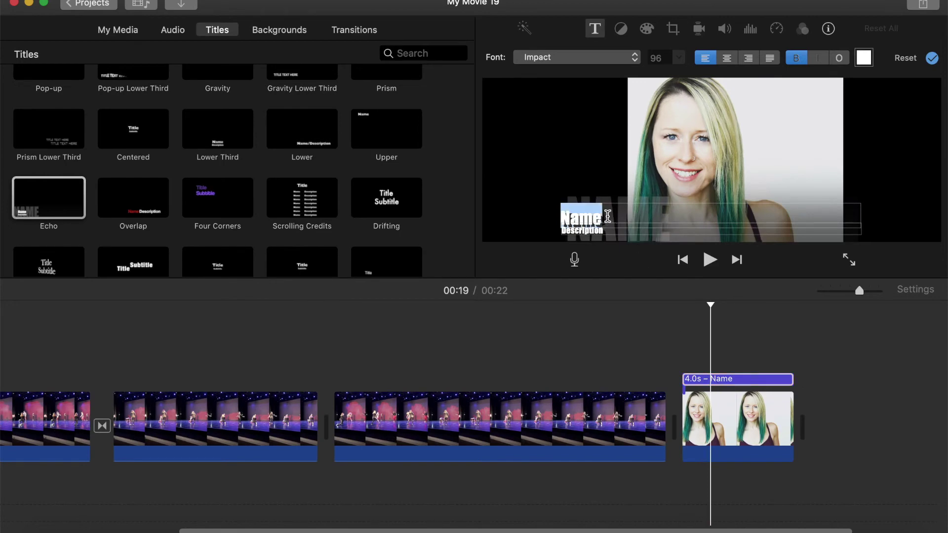
Type the dancer's name on the Name line and select the Description line's text.
text(Case)
key(BackSpace)
key(BackSpace)
key(BackSpace)
key(BackSpace)
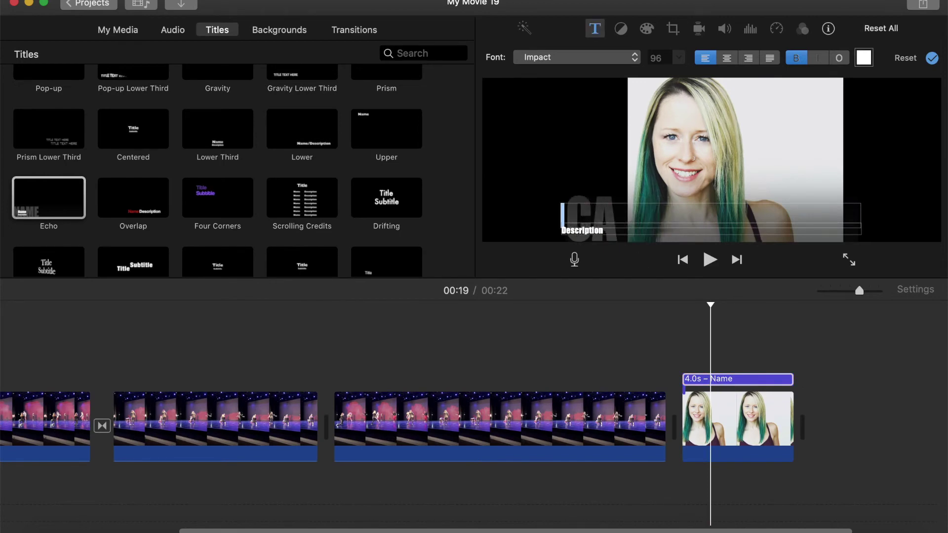
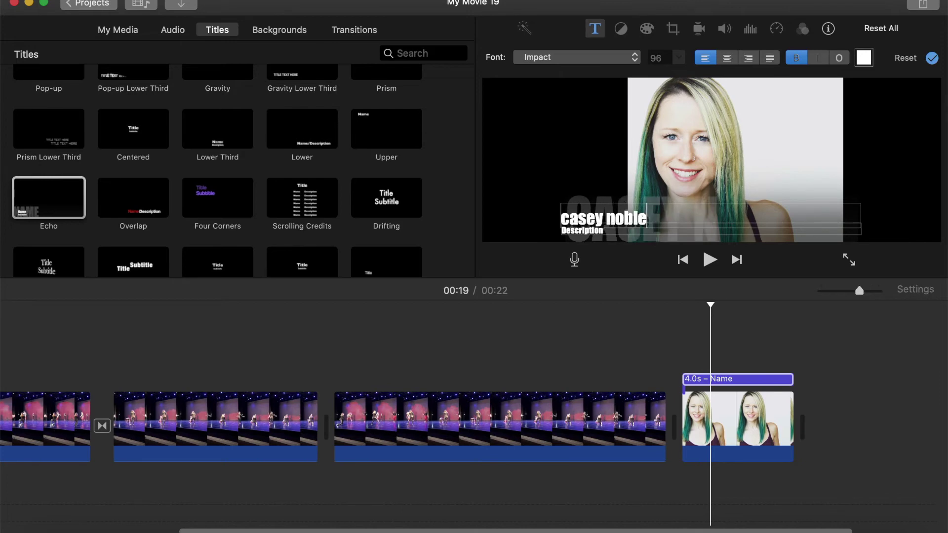
click(606, 231)
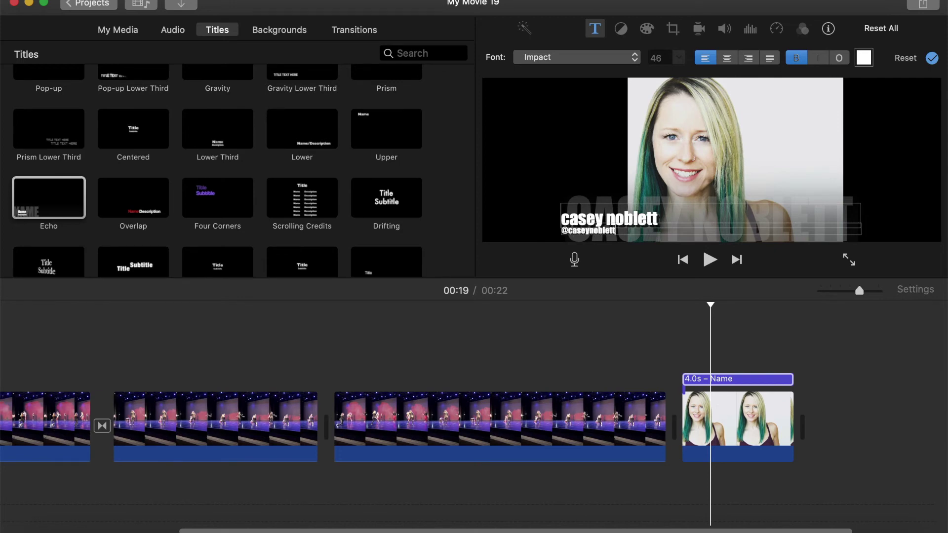
key(super+a)
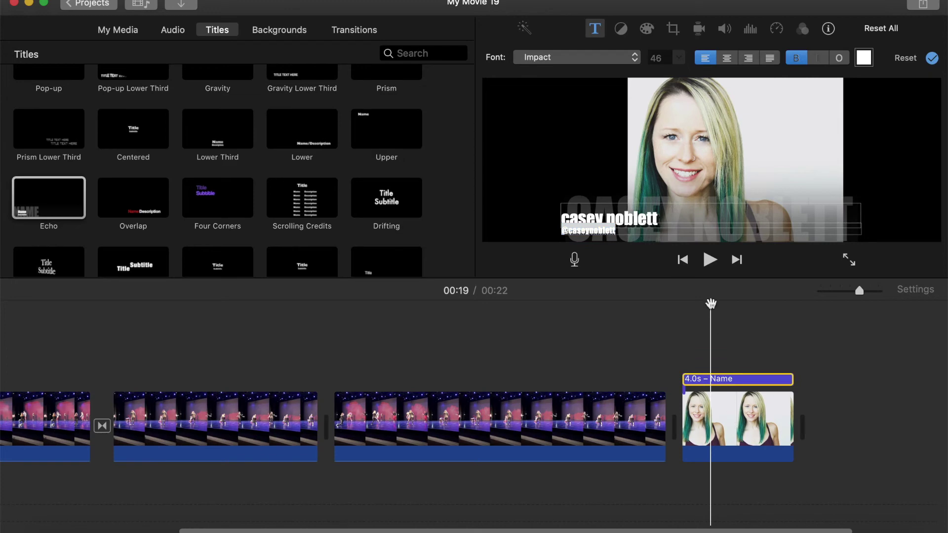
Play back the titled ending and zoom the timeline out to the whole movie.
drag(710, 304, 644, 306)
key(space)
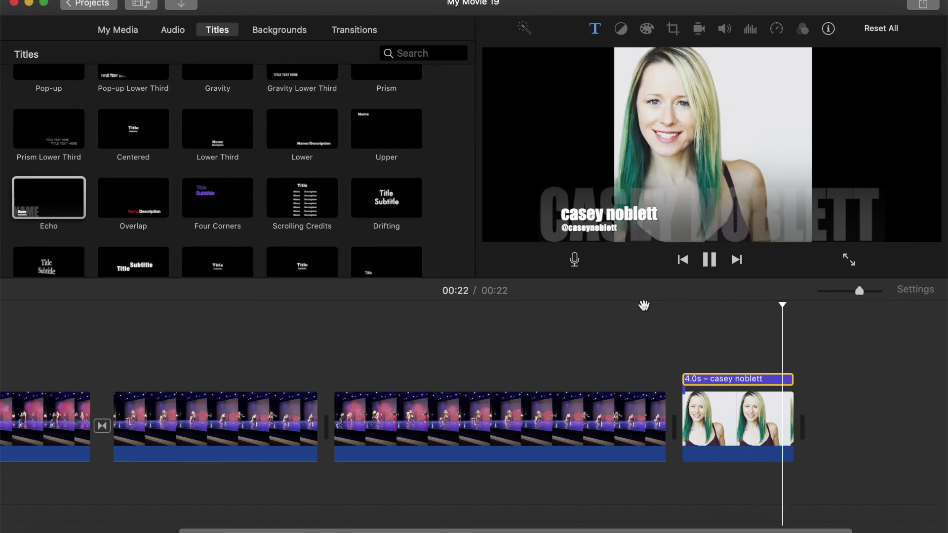
key(super+minus)
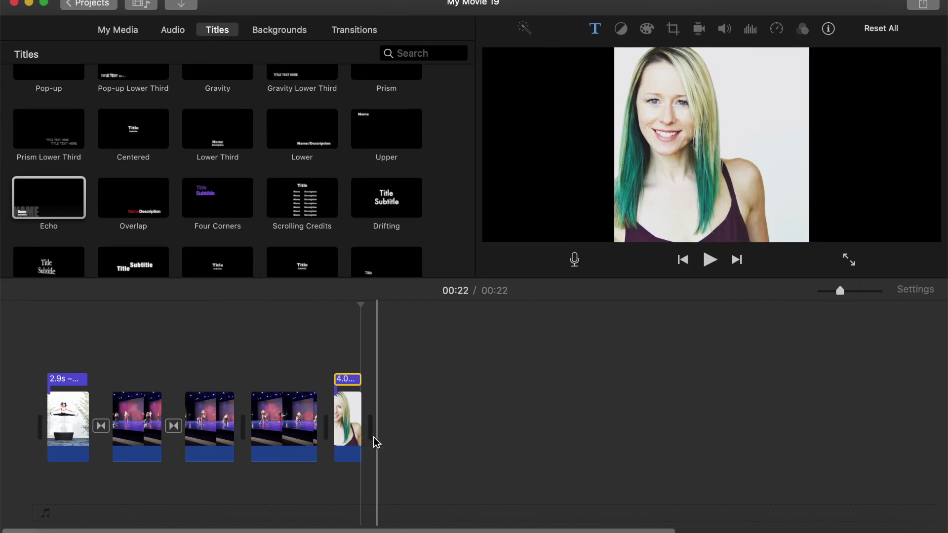
Deselect the title clip and show the Audio library.
click(153, 464)
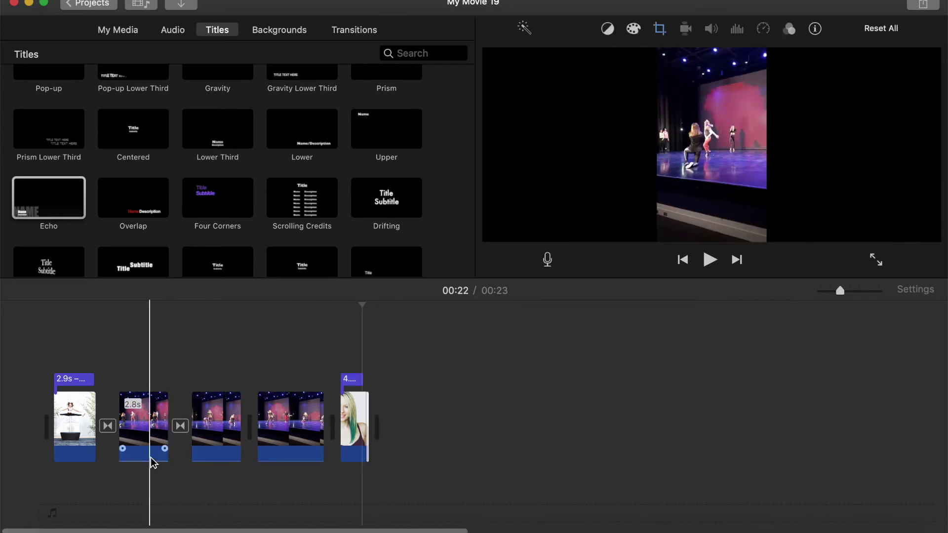
click(174, 32)
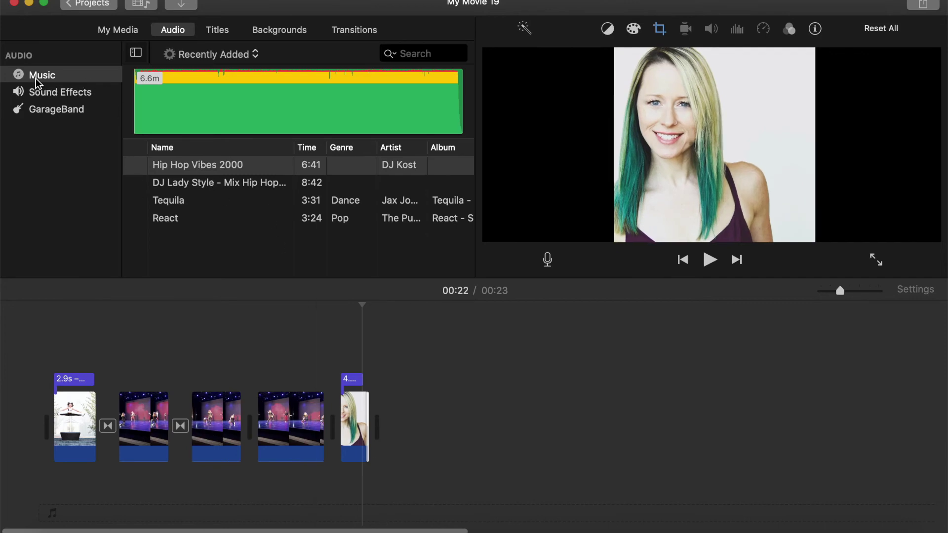
List the Jingles sound effects and preview the Buddy jingle.
click(43, 95)
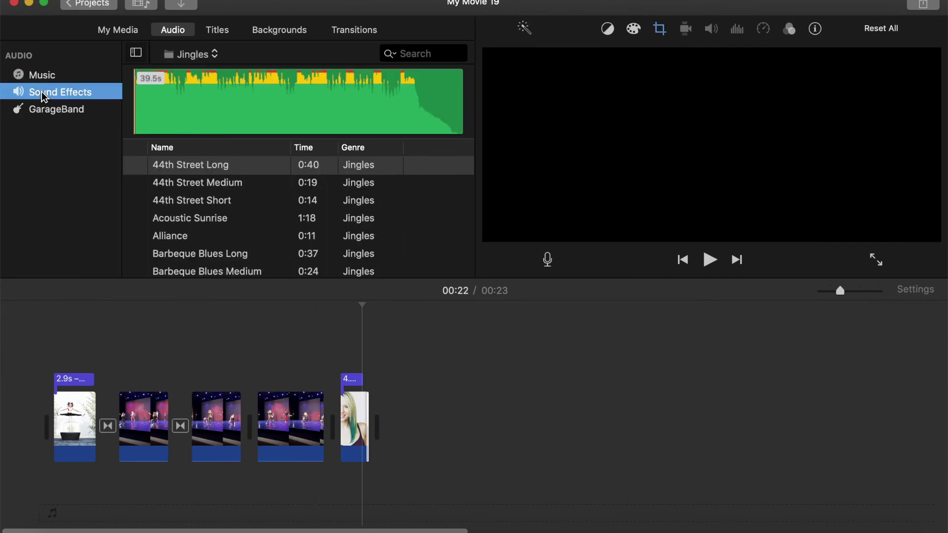
click(212, 54)
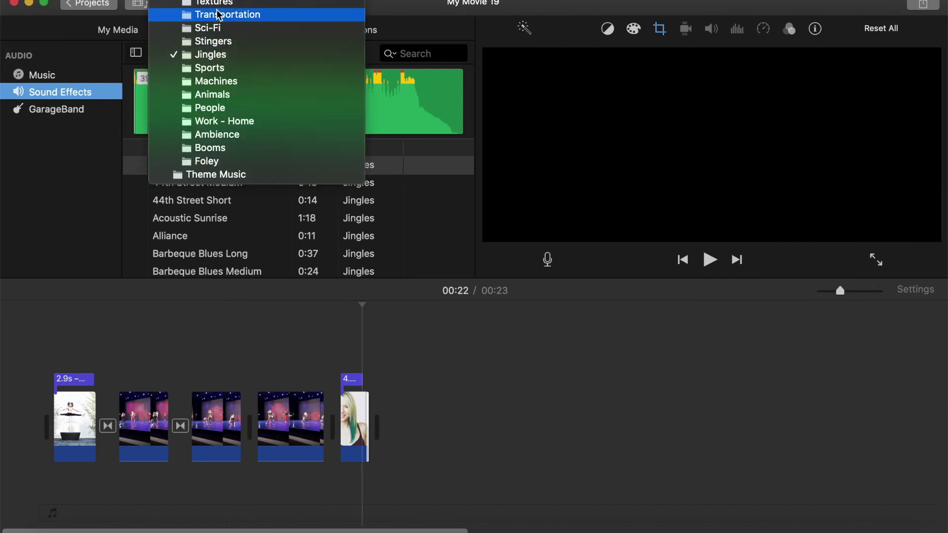
scroll(218, 15, up, 2)
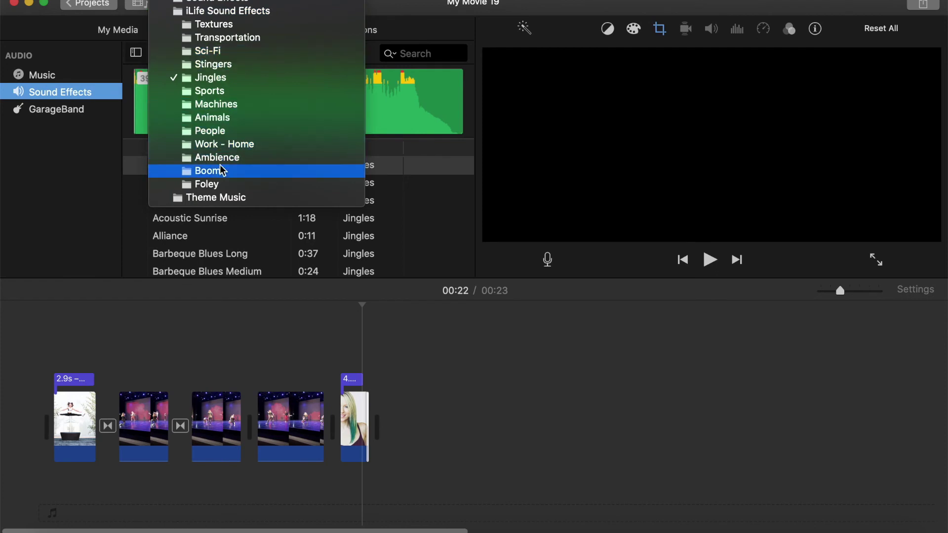
click(211, 79)
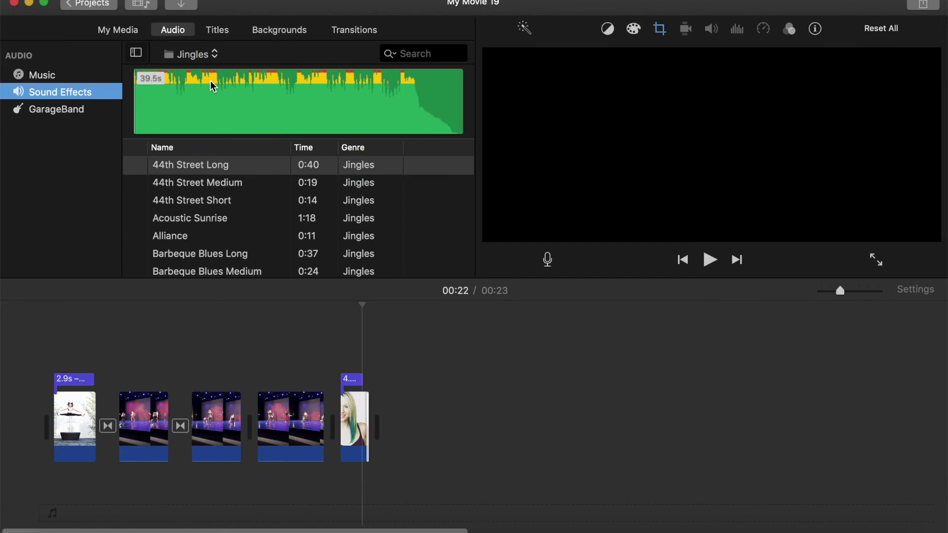
click(208, 165)
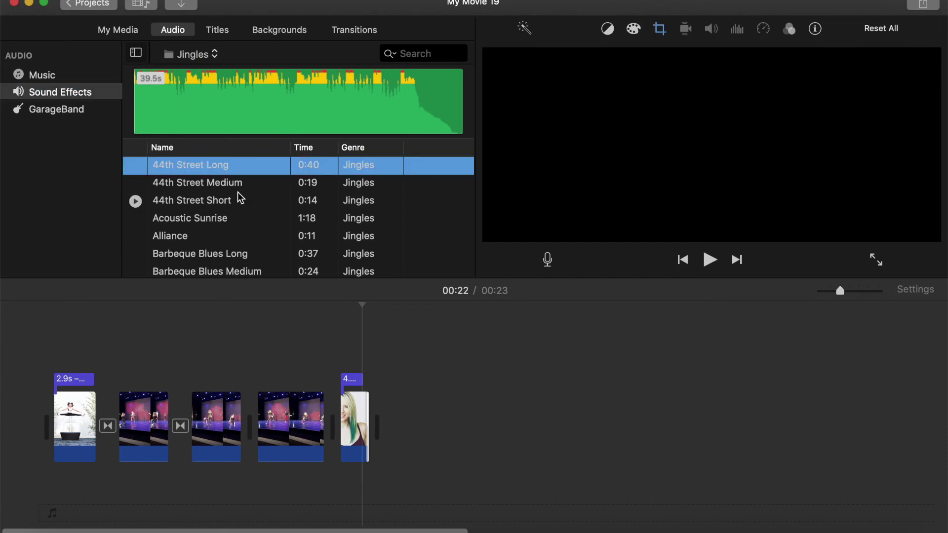
scroll(239, 197, down, 10)
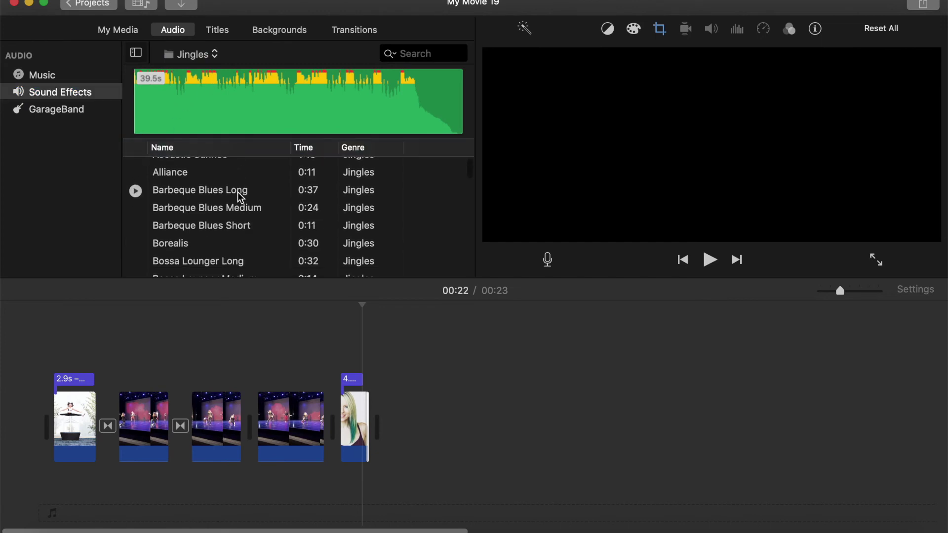
scroll(240, 198, down, 3)
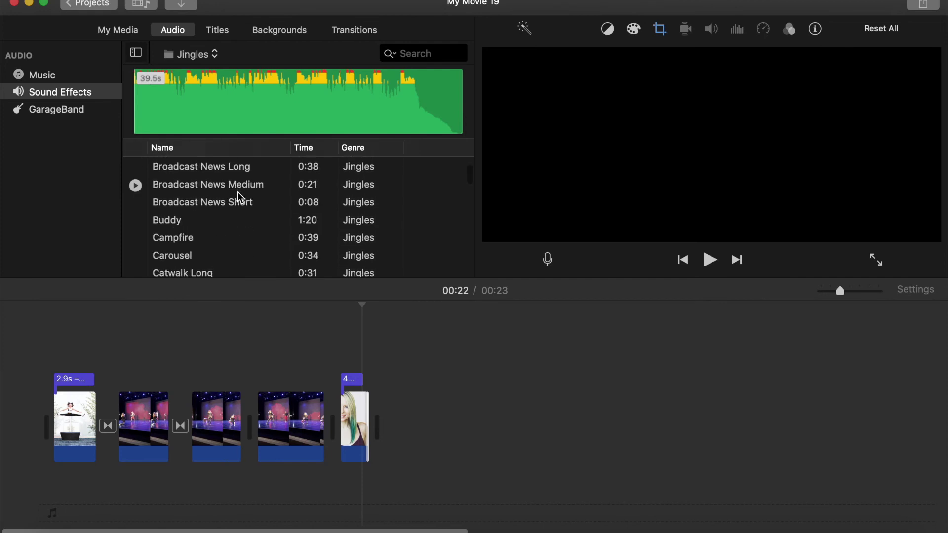
click(136, 221)
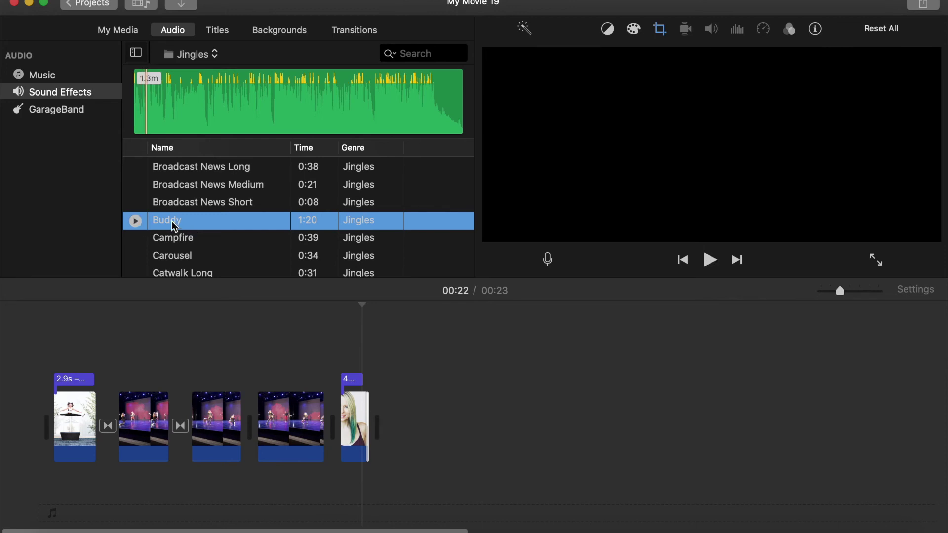
Add the Buddy jingle as background music and shorten it to 23.7 seconds.
click(203, 108)
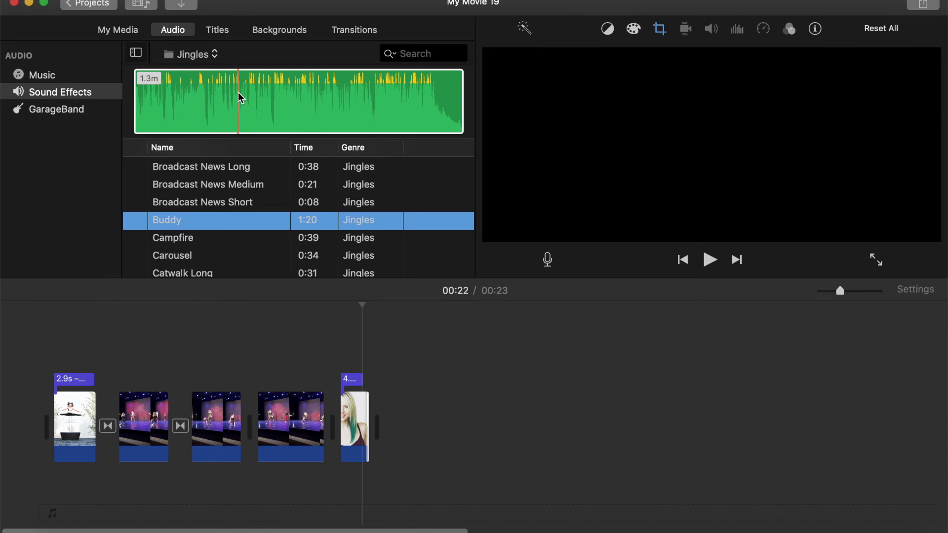
drag(75, 518, 74, 516)
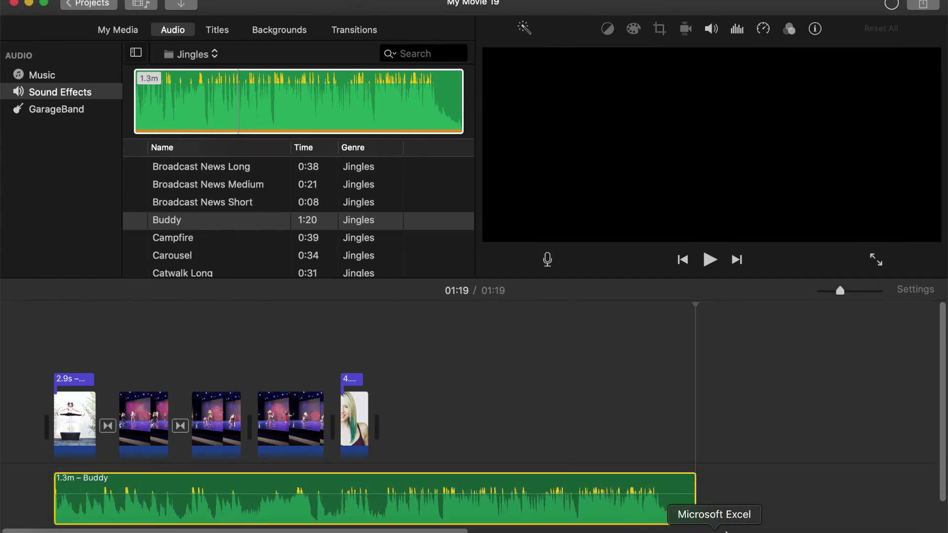
drag(694, 486, 368, 482)
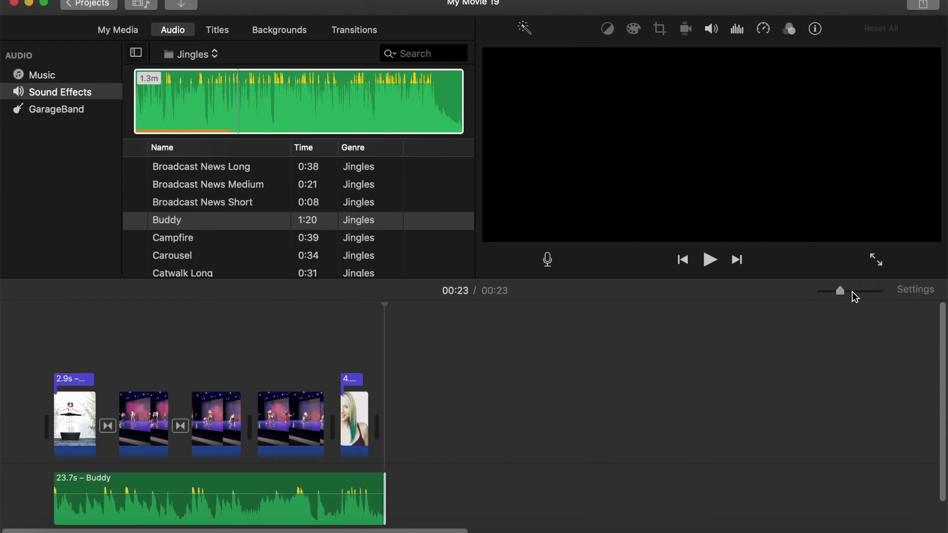
Trim the Buddy music to end with the headshot clip and fade it out at the end.
drag(852, 291, 859, 292)
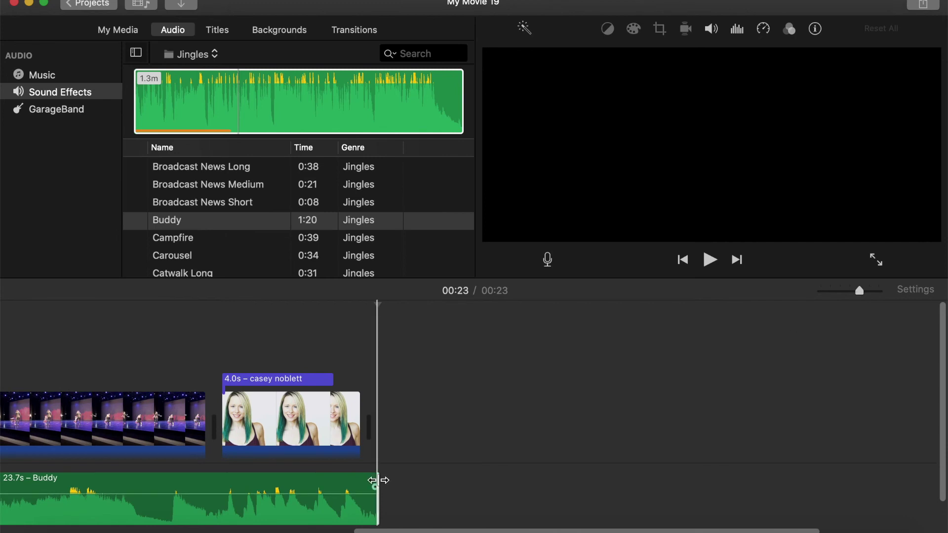
drag(378, 479, 366, 482)
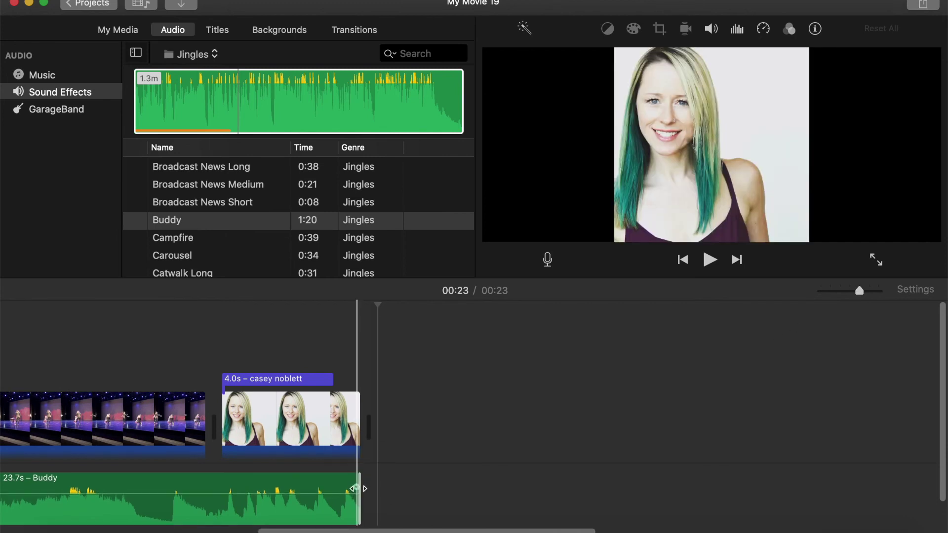
drag(356, 488, 298, 466)
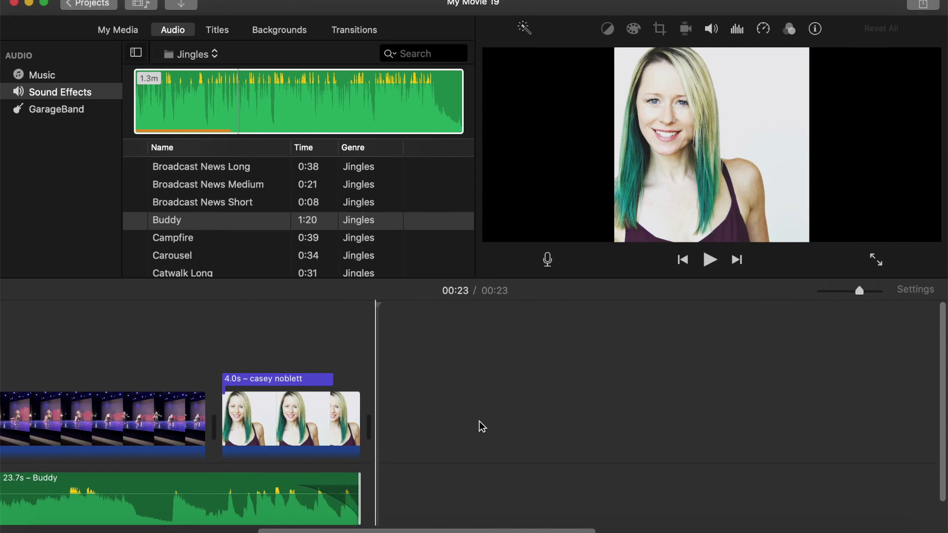
scroll(483, 425, left, 10)
drag(859, 291, 848, 292)
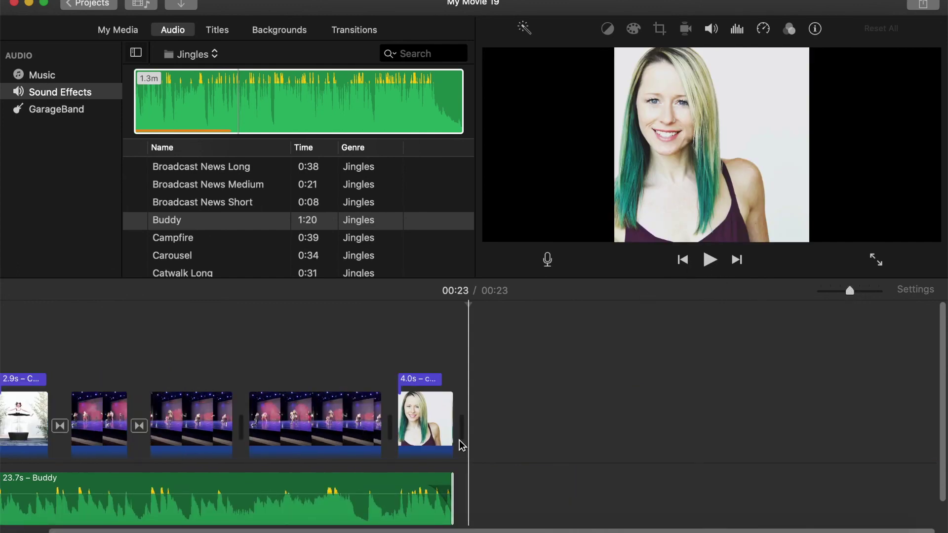
scroll(117, 359, left, 2)
click(53, 340)
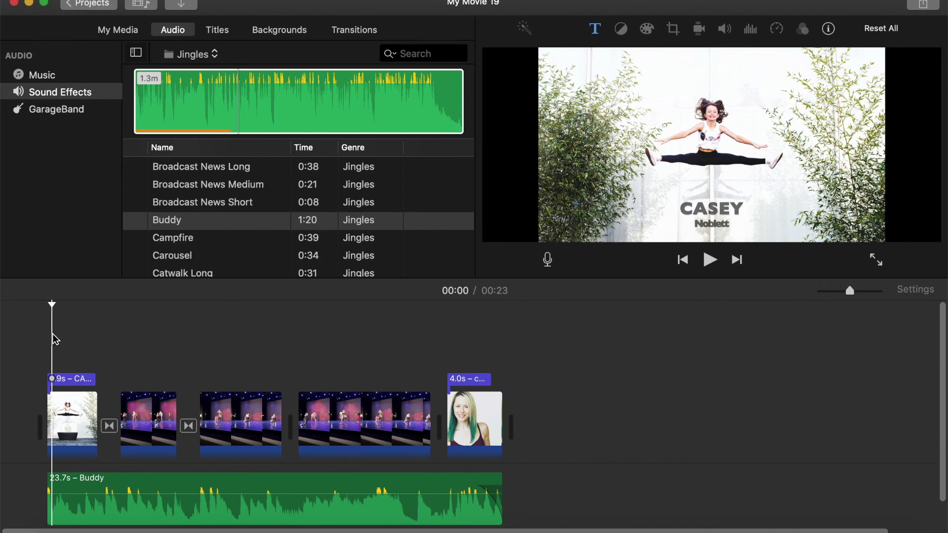
Play the whole reel with its music from the start, then select the Buddy clip.
key(space)
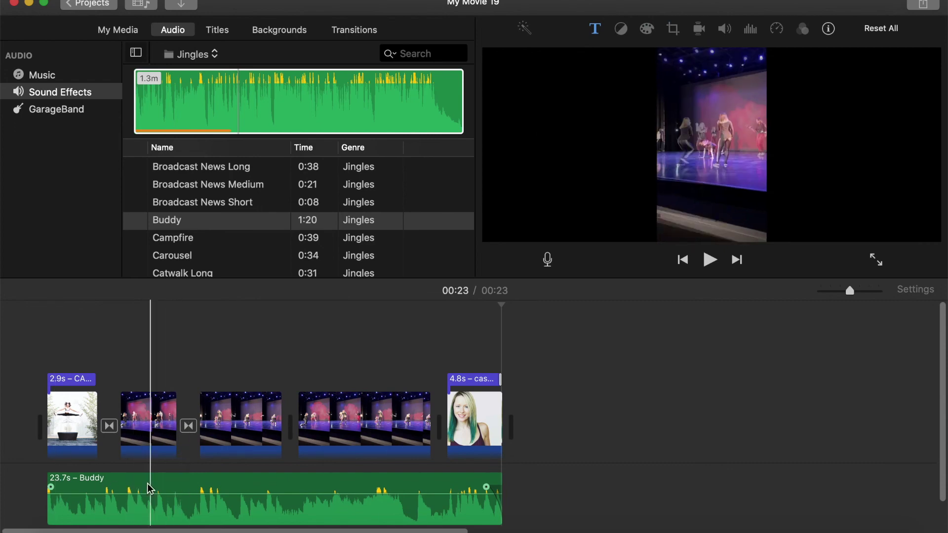
mouse_move(131, 490)
mouse_down()
mouse_move(239, 495)
mouse_move(127, 487)
mouse_up()
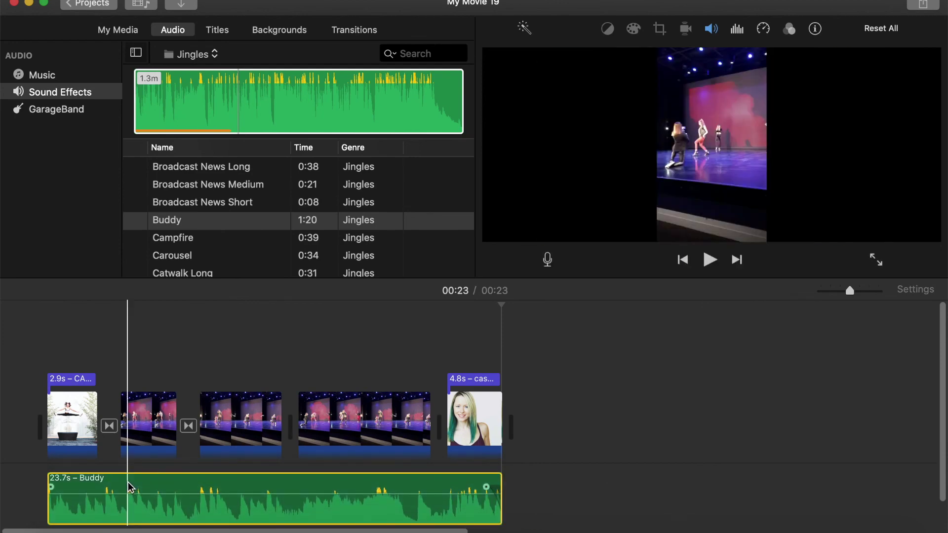
Switch the soundtrack to Catwalk Long and open the File export settings.
key(super+z)
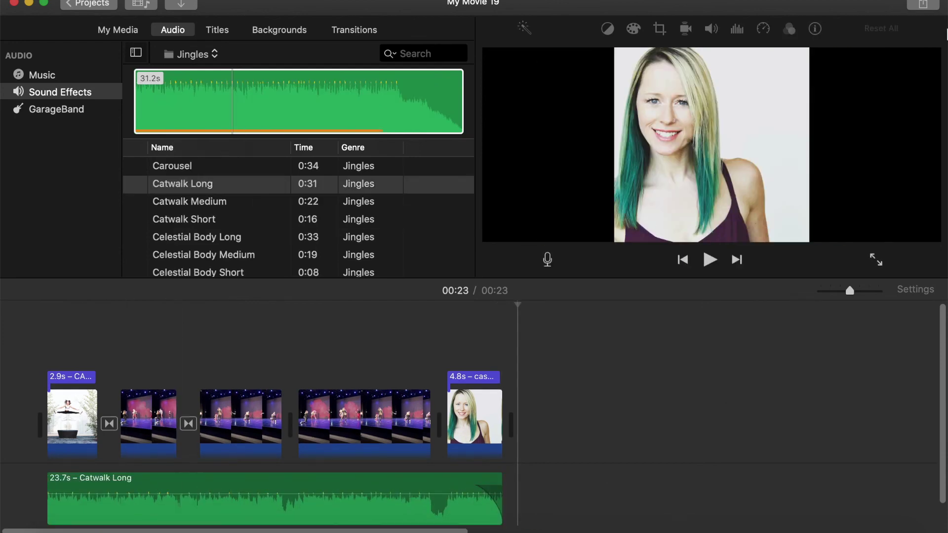
click(921, 5)
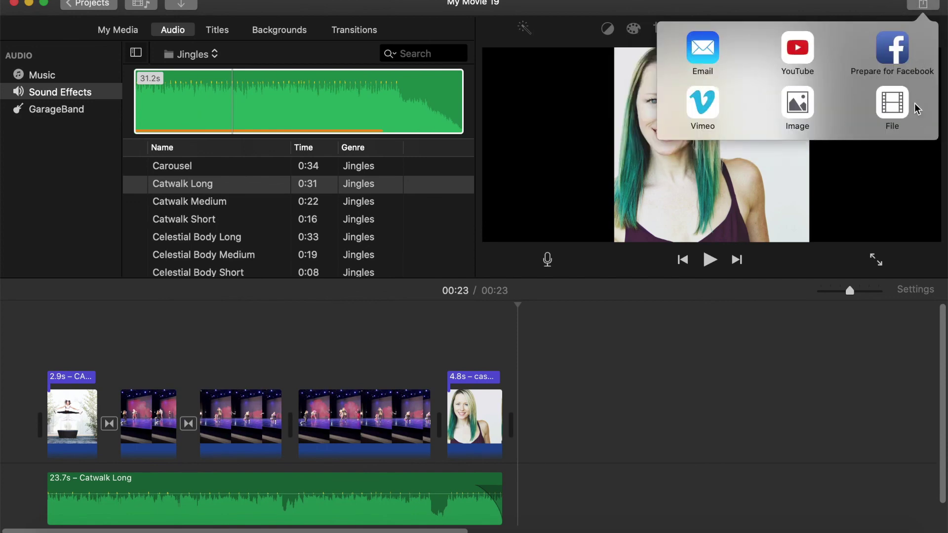
click(889, 108)
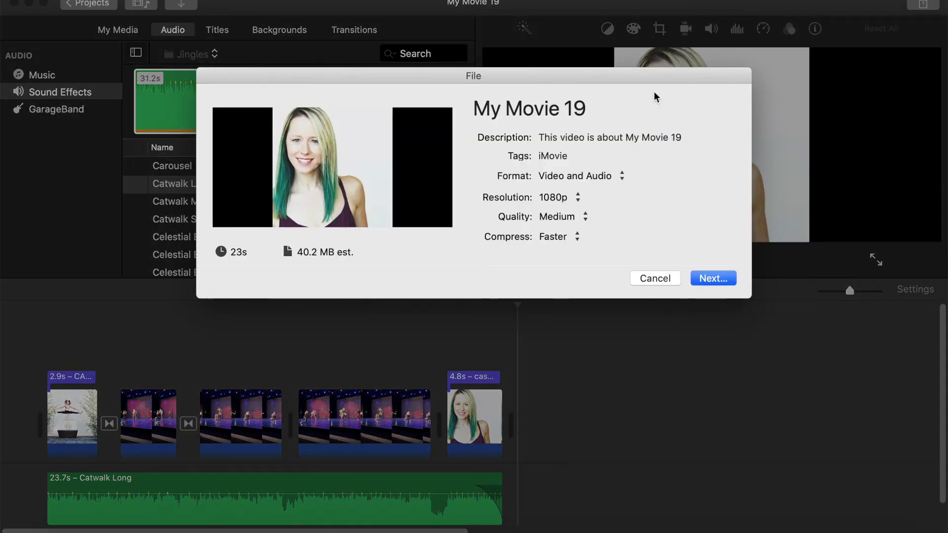
Title the 1080p export with the dancer's first name plus 'mini reel' and save it to Downloads.
click(596, 110)
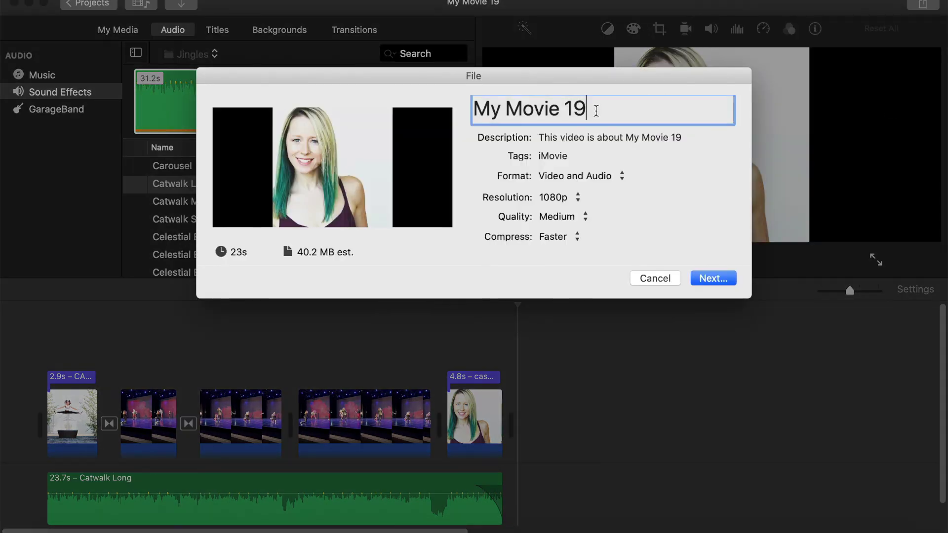
drag(586, 110, 473, 110)
text(Casey mini reel)
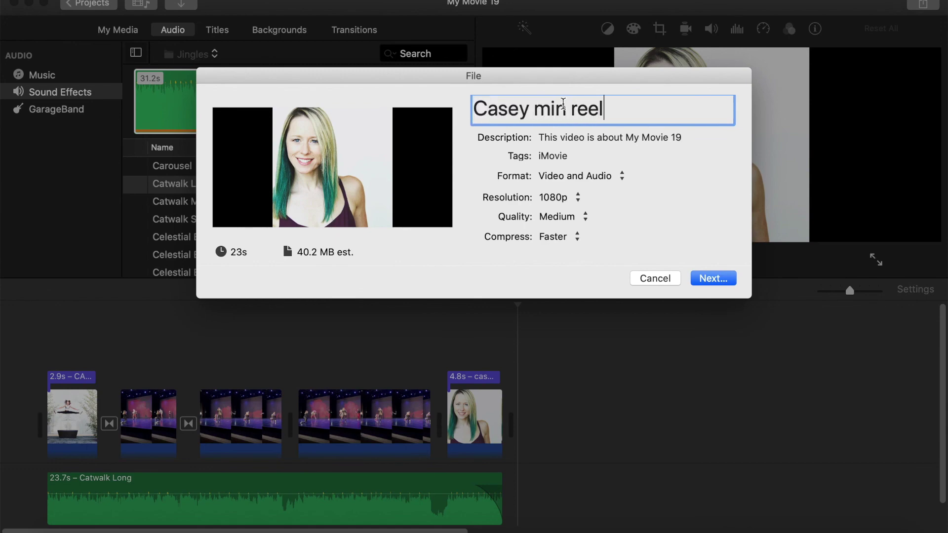
text(i)
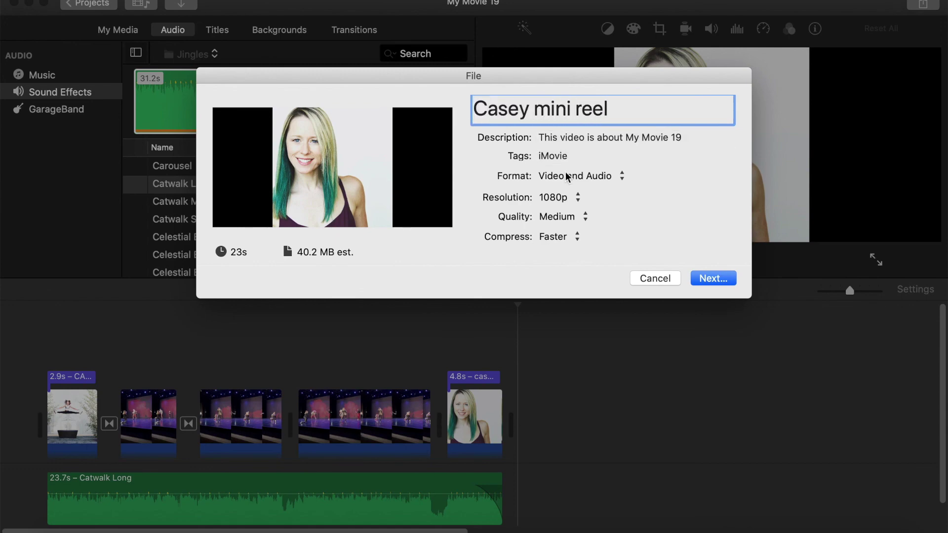
click(720, 279)
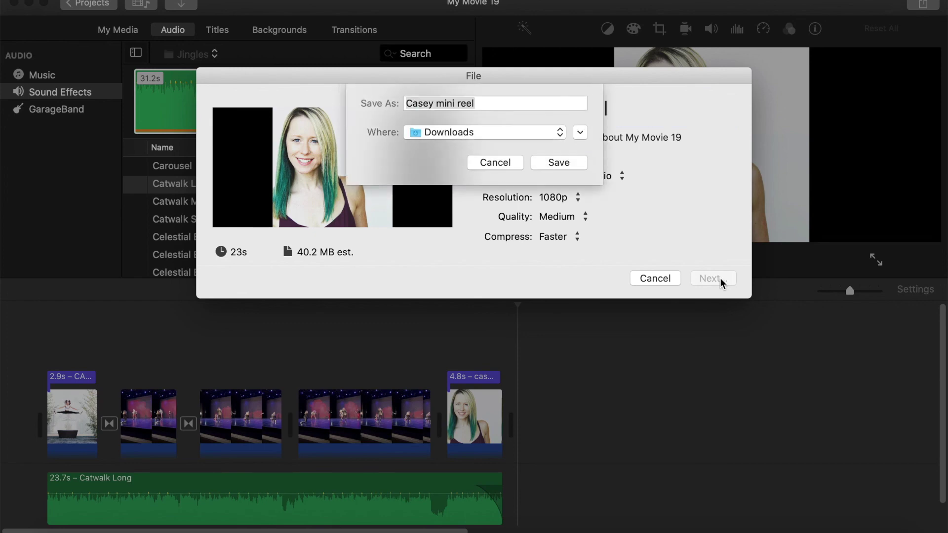
click(553, 163)
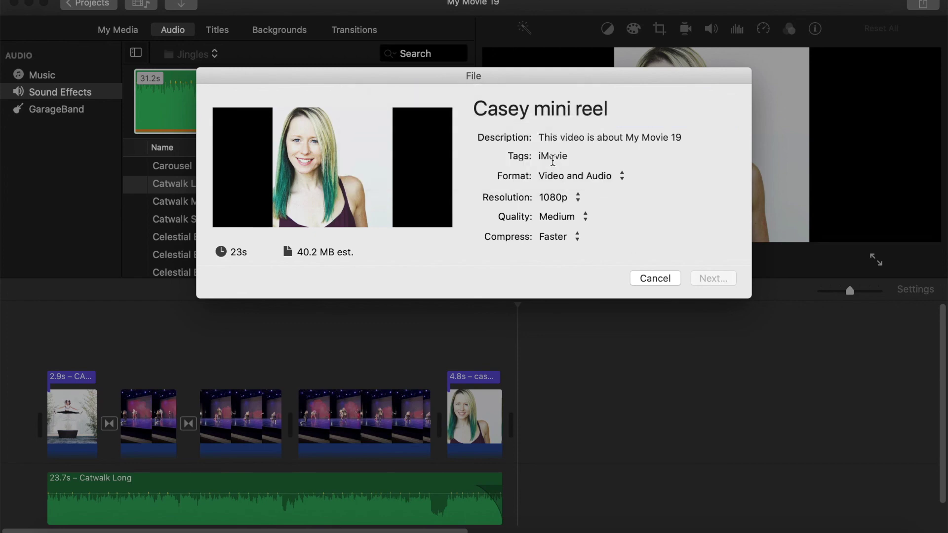